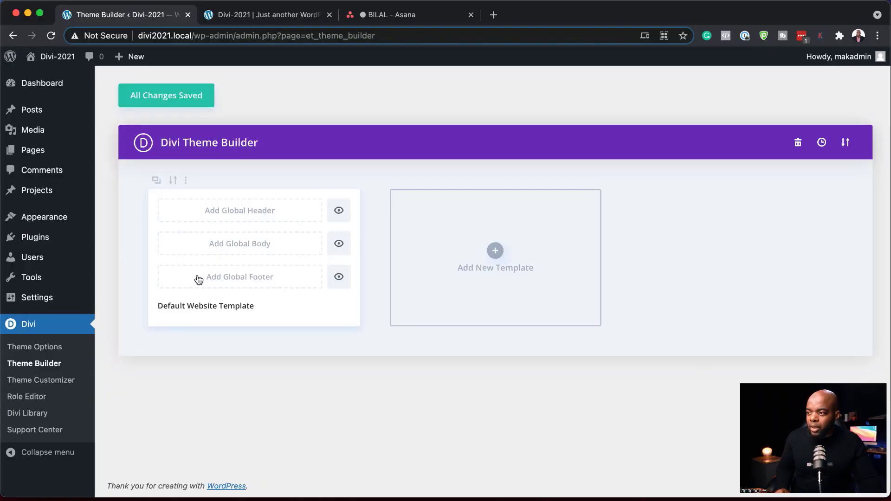
# Step: Look at the current footer at the end of the live Divi-2021 homepage and return to the Theme Builder
pyautogui.click(278, 17)
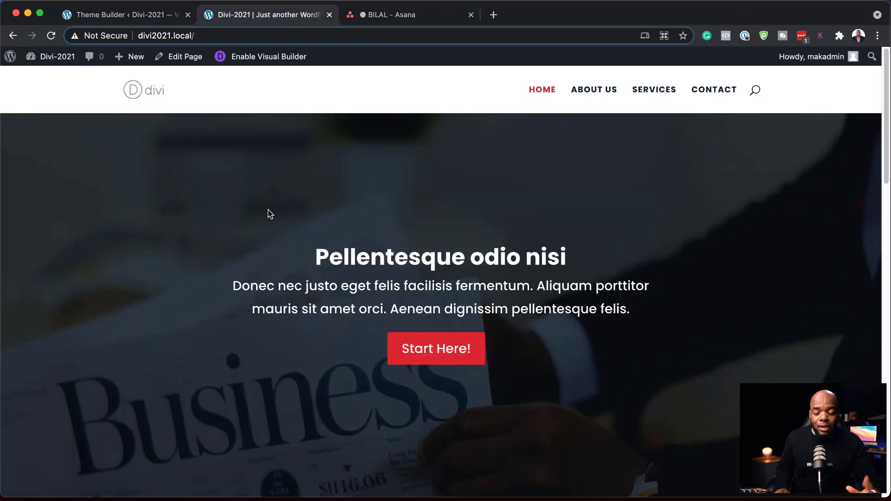
pyautogui.scroll(-15, 347, 280)
pyautogui.scroll(-5, 347, 280)
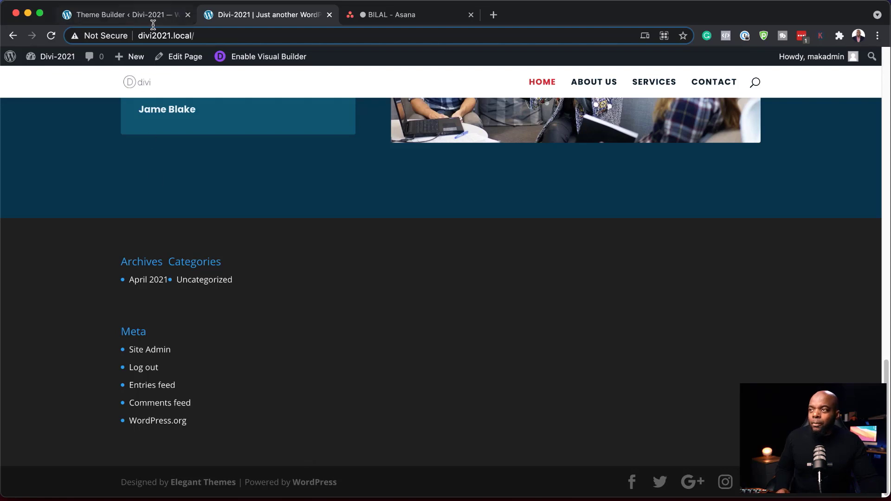
pyautogui.click(121, 14)
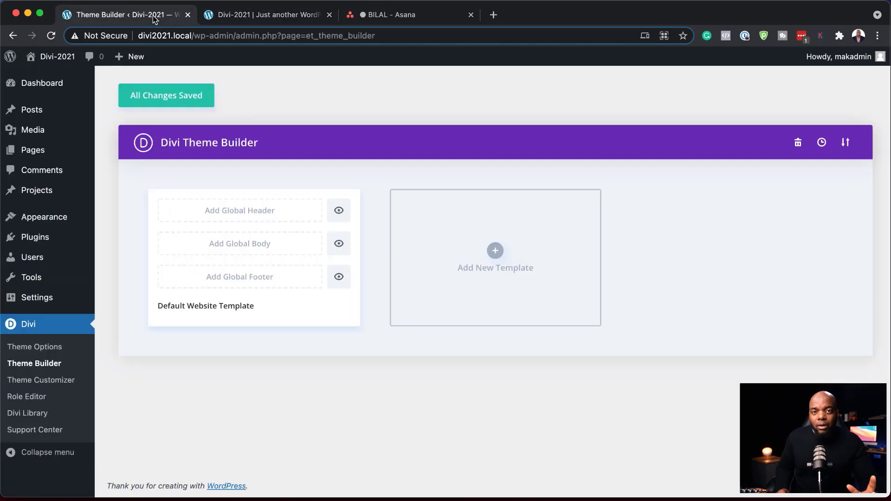
# Step: Add a global footer to the Default Website Template from the library, using the premade Notary Public Landing Page layout
pyautogui.click(243, 281)
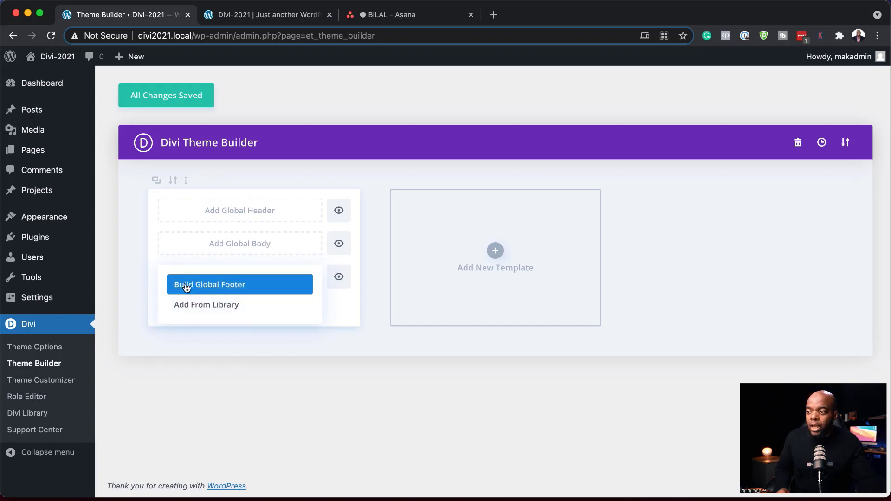
pyautogui.click(227, 306)
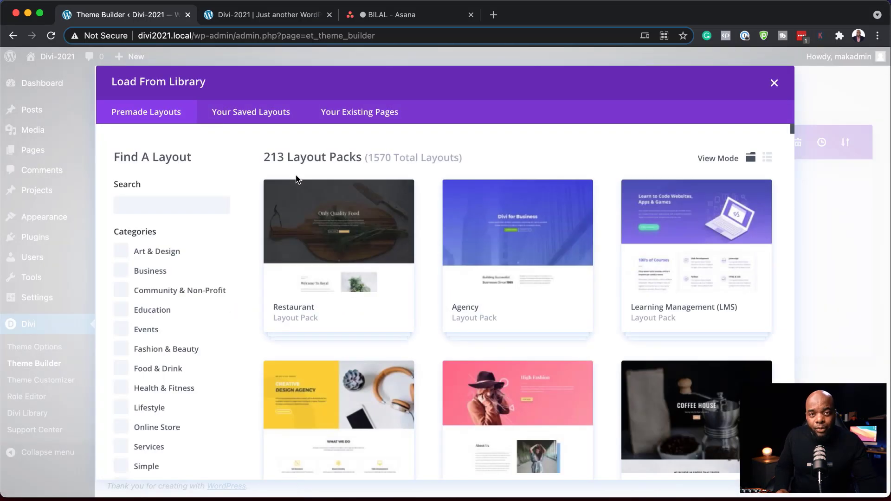
pyautogui.scroll(-1, 401, 237)
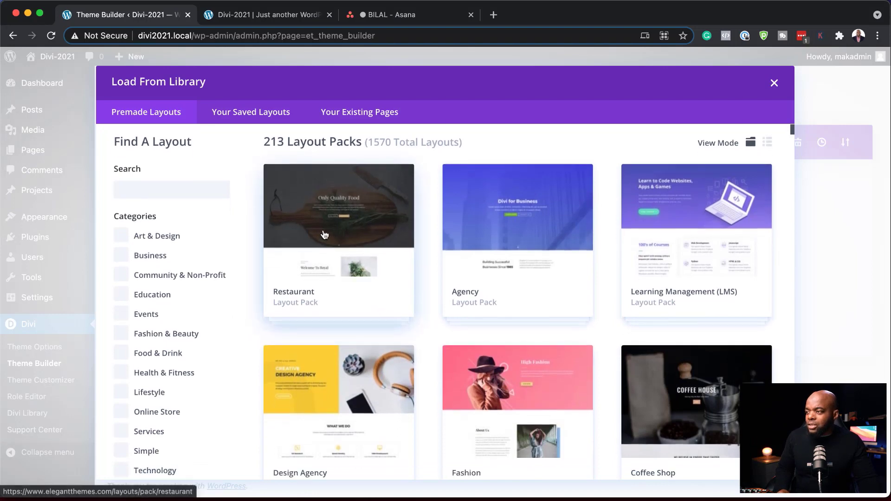
pyautogui.click(363, 233)
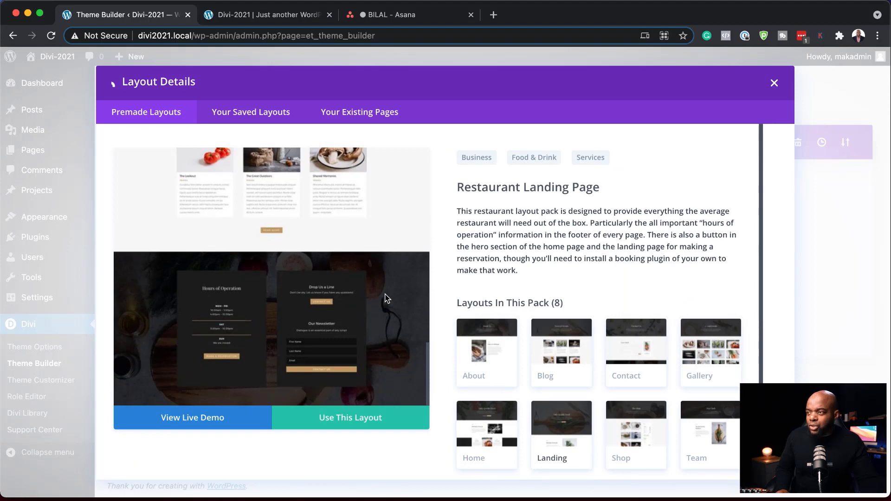
pyautogui.click(496, 347)
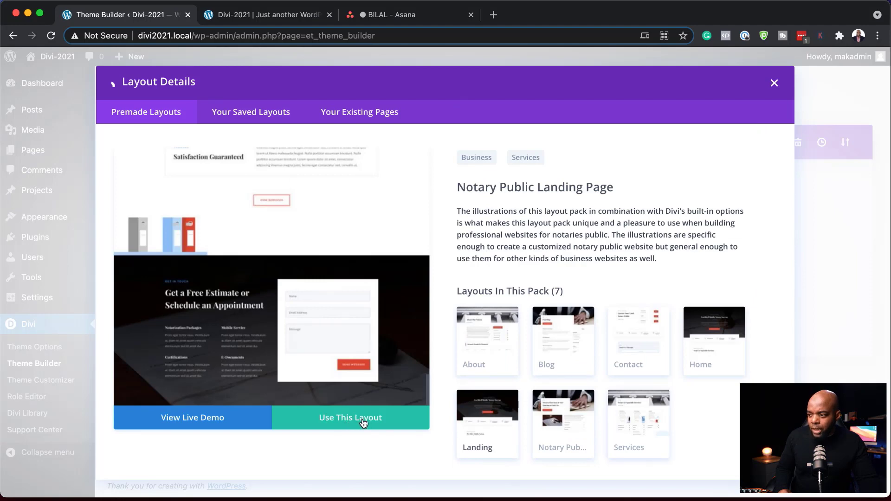
pyautogui.click(363, 424)
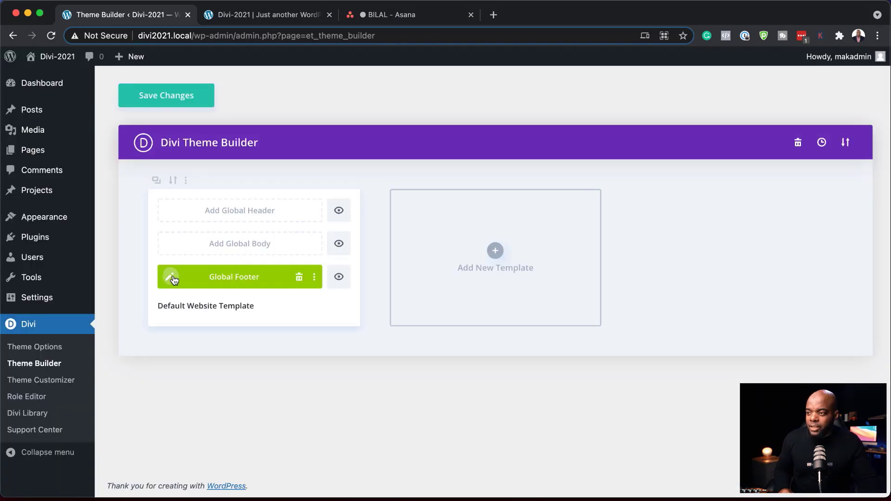
# Step: Open the global footer layout for editing and look through its sections
pyautogui.click(172, 278)
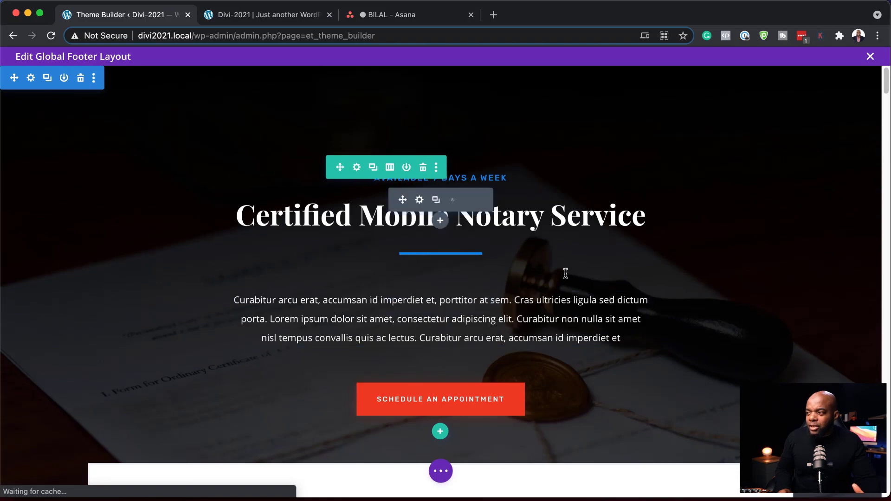
pyautogui.scroll(-15, 267, 254)
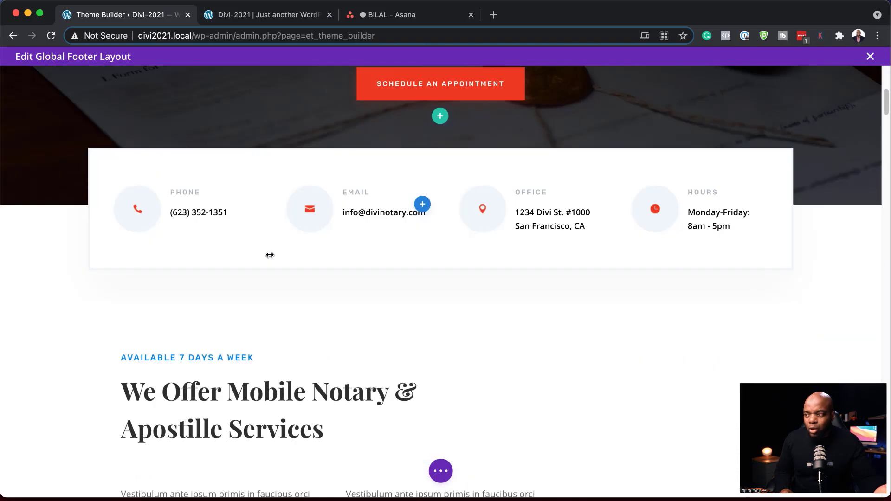
pyautogui.scroll(-20, 270, 254)
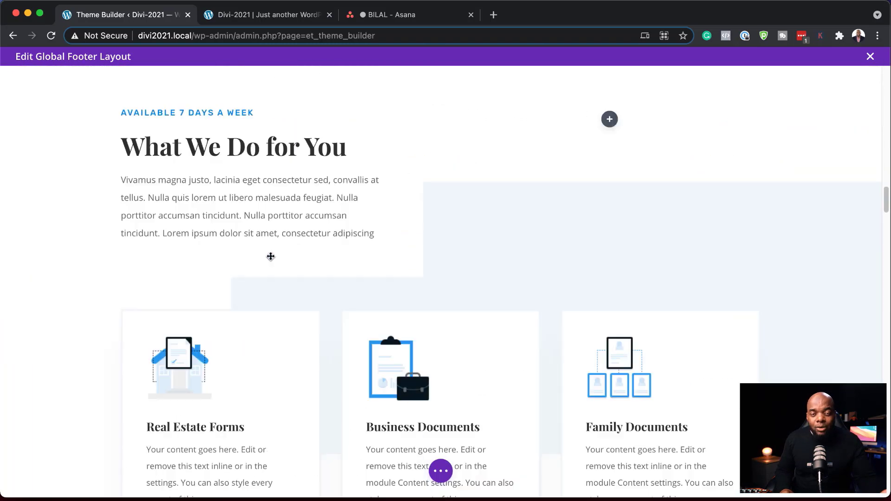
pyautogui.scroll(-3, 270, 256)
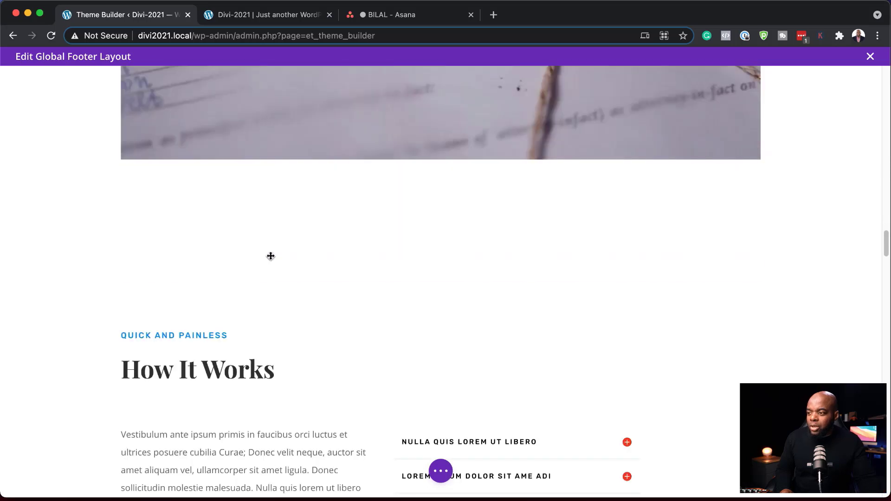
pyautogui.scroll(20, 270, 257)
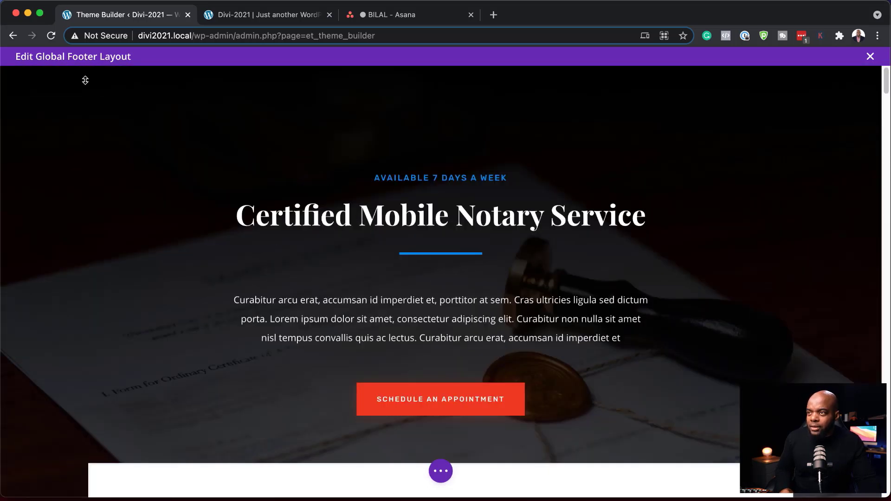
# Step: Delete every section above the "Get a Free Estimate or Schedule an Appointment" contact section from the footer layout
pyautogui.click(81, 79)
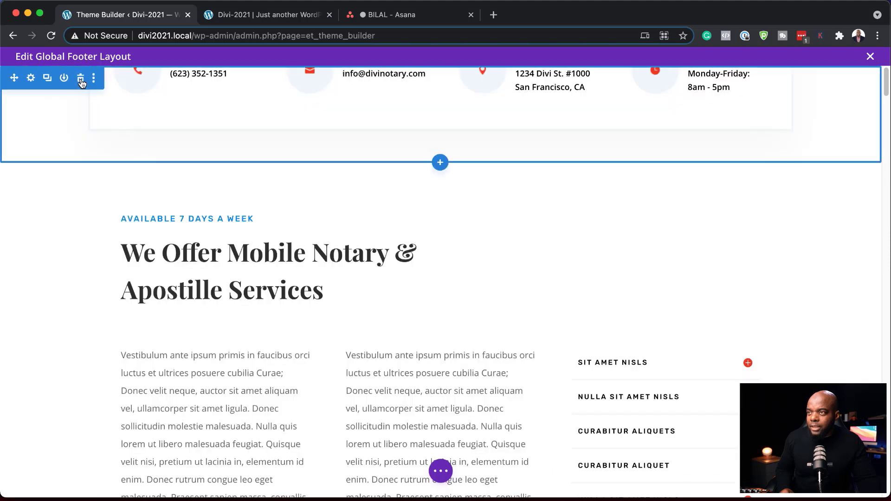
pyautogui.click(81, 79)
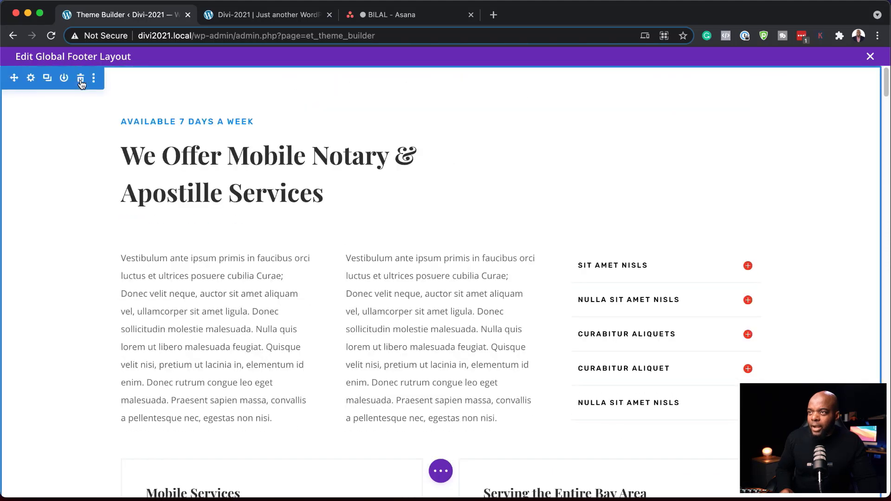
pyautogui.click(80, 80)
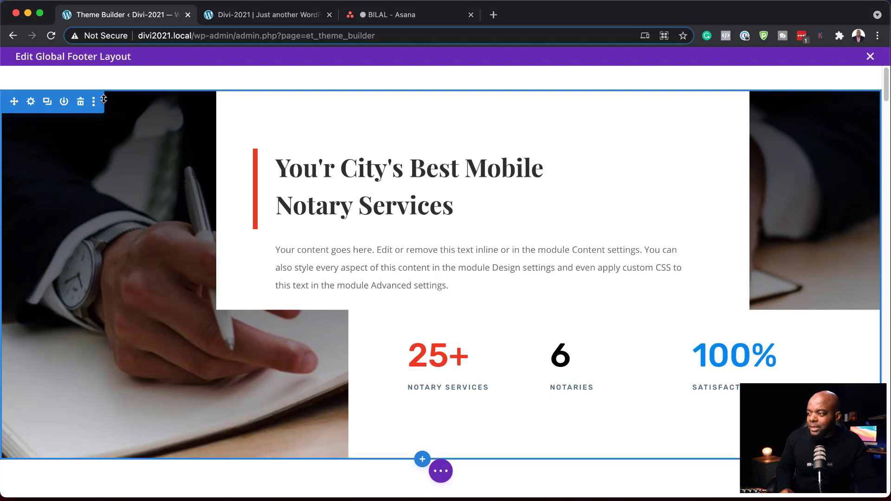
pyautogui.click(81, 103)
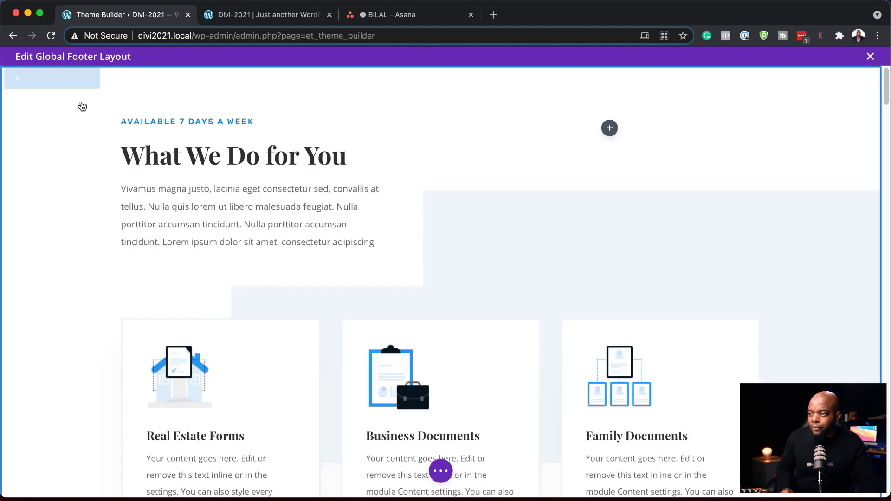
pyautogui.click(81, 80)
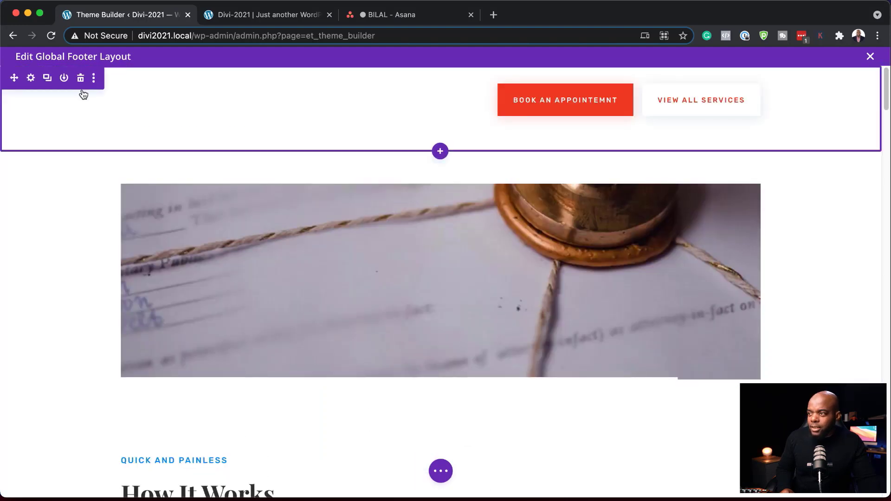
pyautogui.click(81, 79)
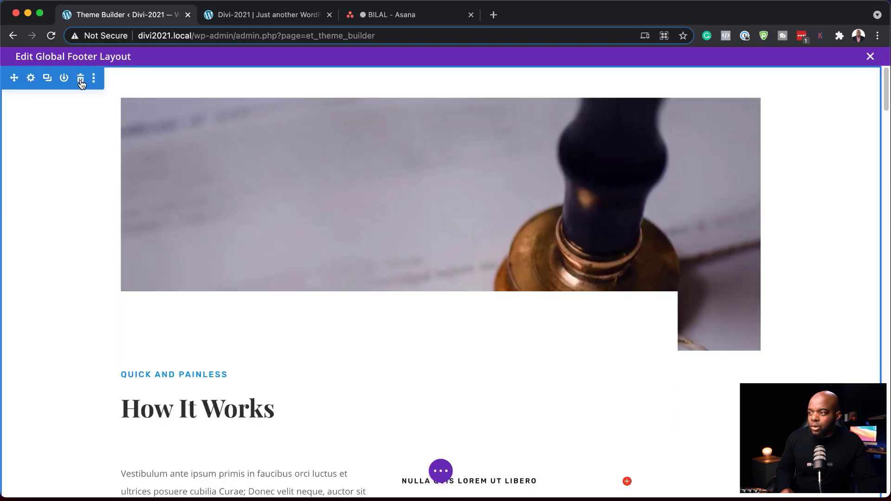
pyautogui.click(80, 80)
pyautogui.click(81, 79)
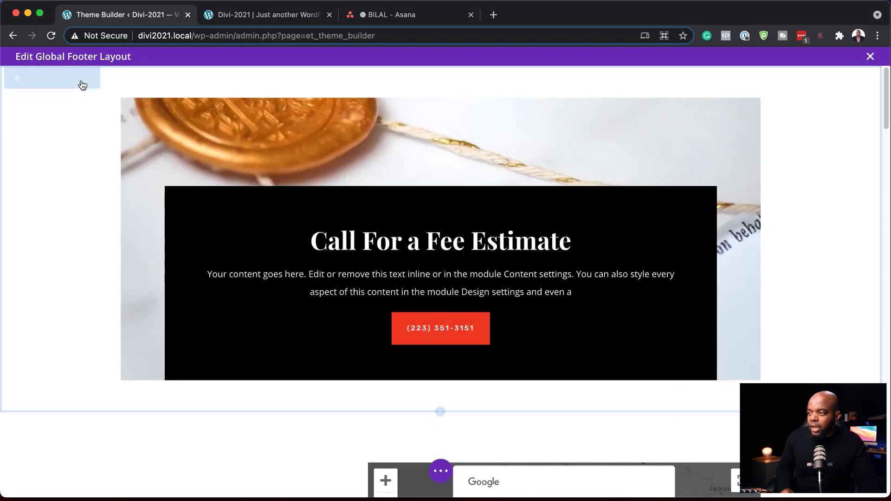
pyautogui.click(81, 79)
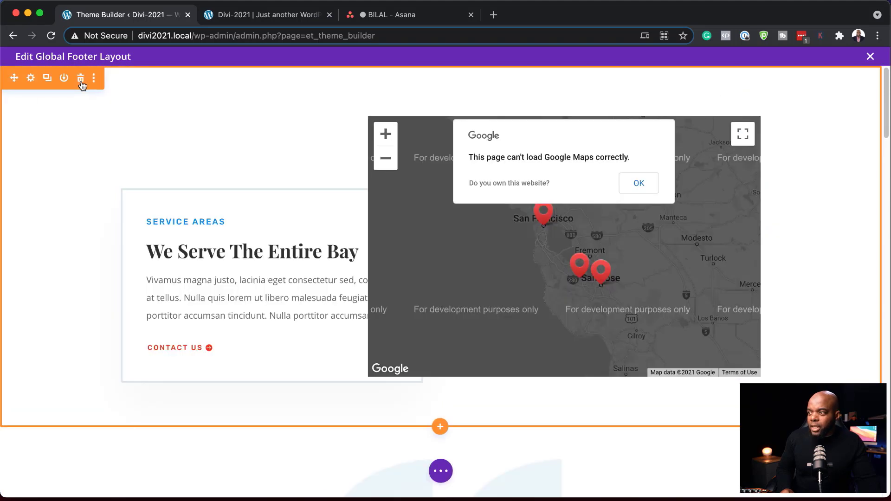
pyautogui.click(80, 79)
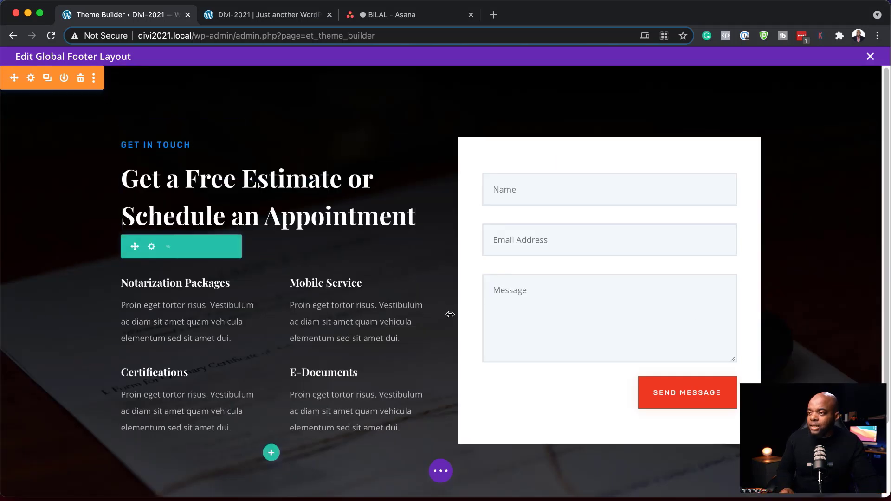
pyautogui.scroll(-3, 450, 315)
pyautogui.scroll(3, 455, 313)
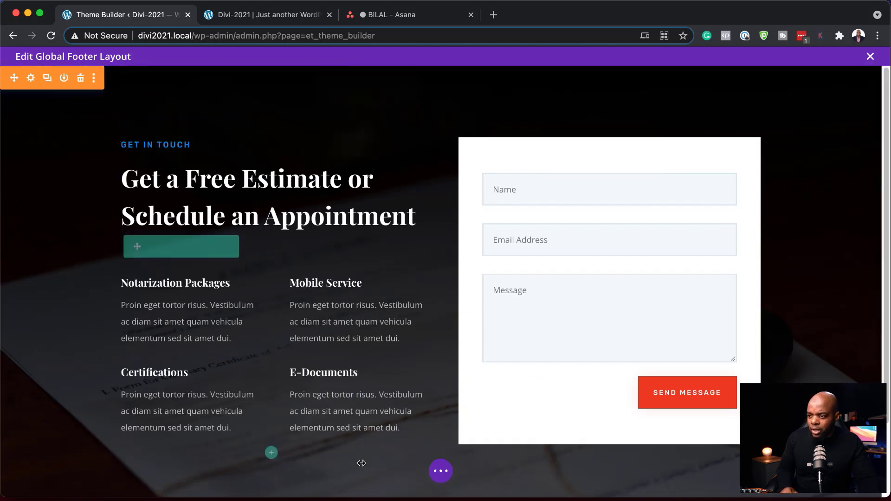
# Step: Remove the background image and the background gradient from the contact section
pyautogui.click(31, 79)
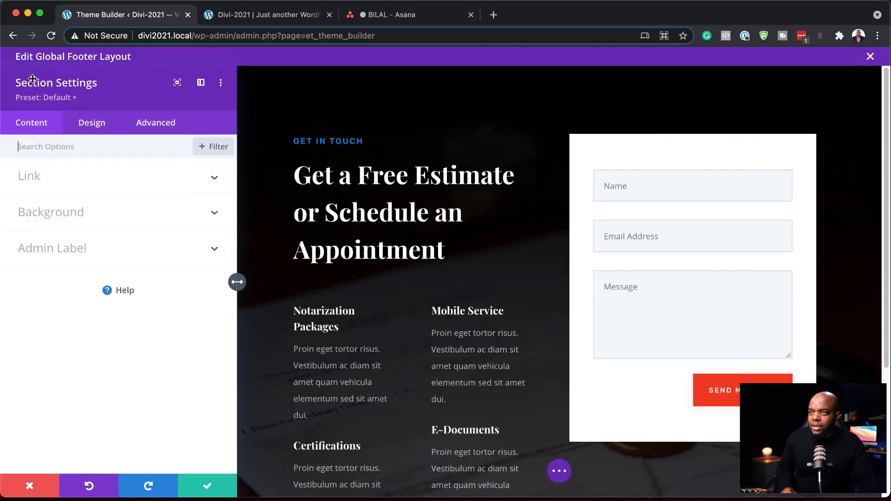
pyautogui.click(43, 211)
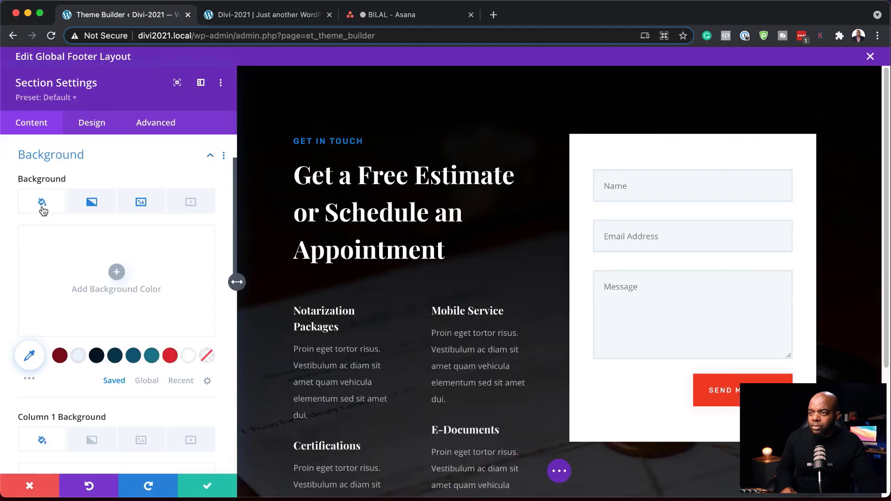
pyautogui.click(141, 202)
pyautogui.moveTo(170, 255)
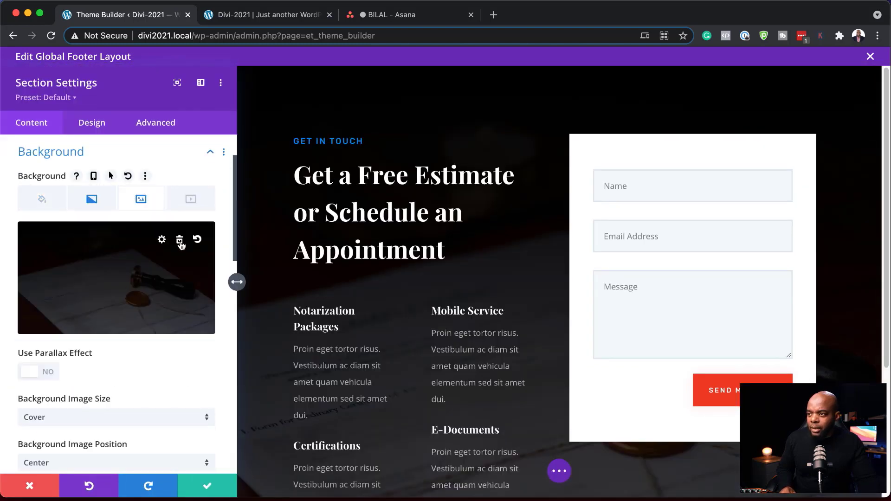
pyautogui.click(179, 240)
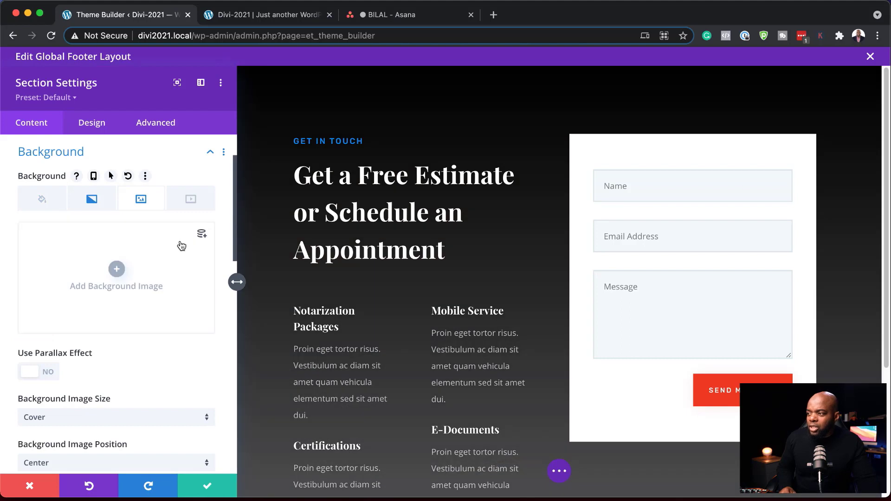
pyautogui.click(91, 200)
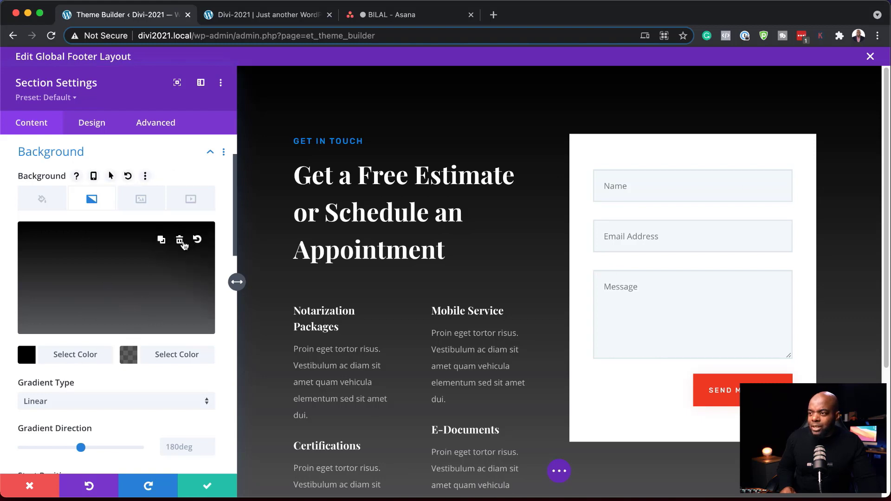
pyautogui.click(184, 244)
# Step: Give the contact section a solid near-black navy background from the saved colours and save the section settings
pyautogui.click(47, 205)
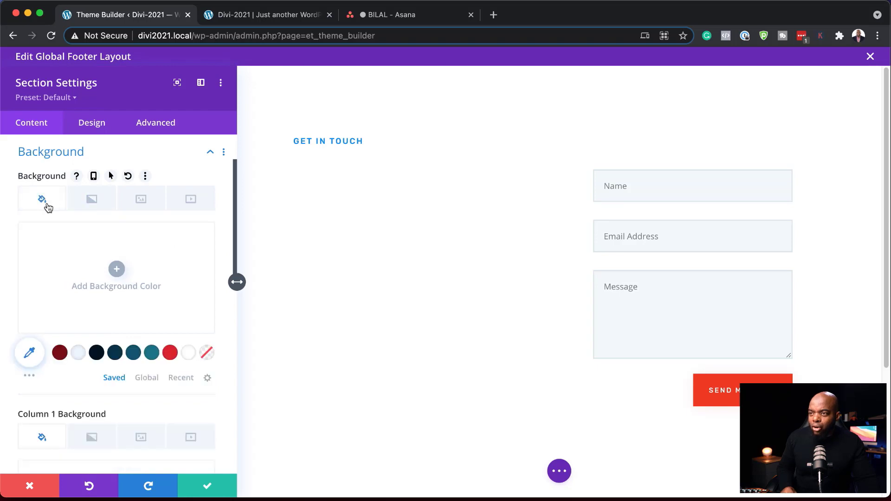
pyautogui.click(97, 354)
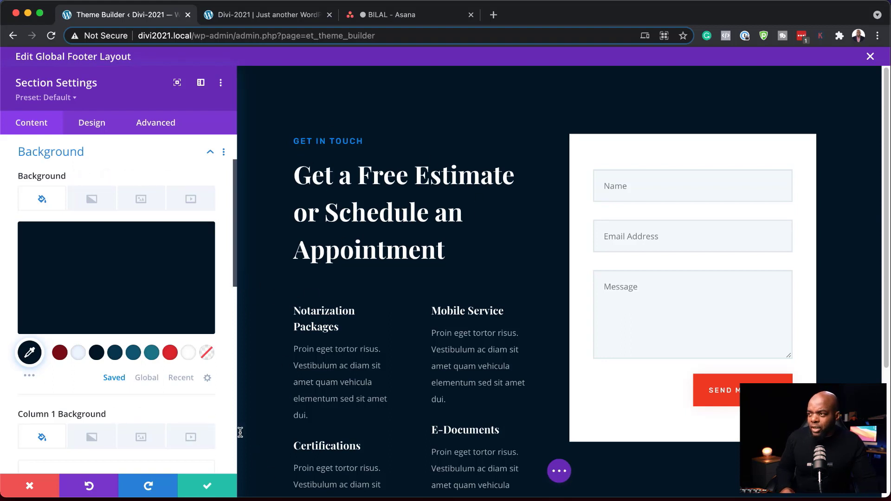
pyautogui.click(207, 485)
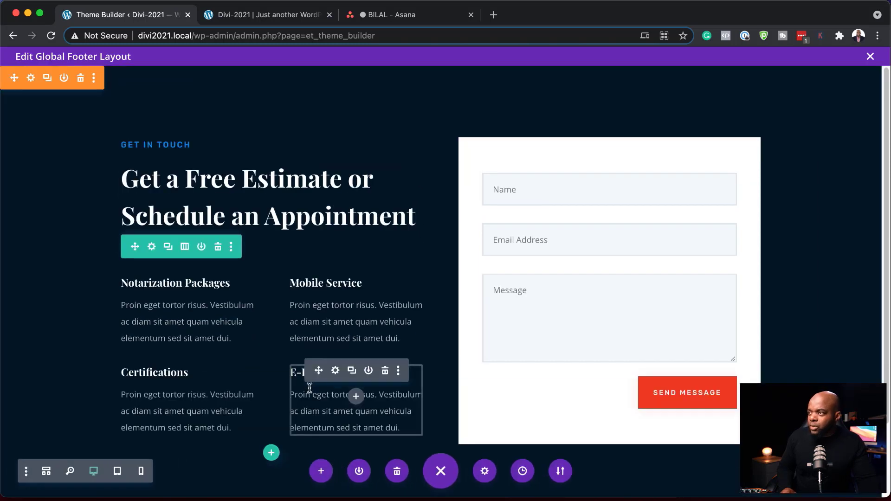
# Step: Check the footer on the live homepage, then close the global footer layout editor
pyautogui.click(300, 16)
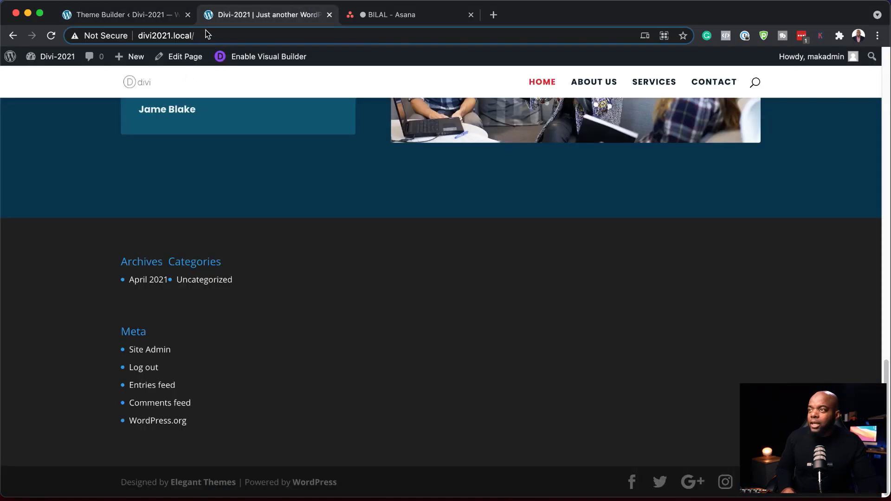
pyautogui.click(160, 16)
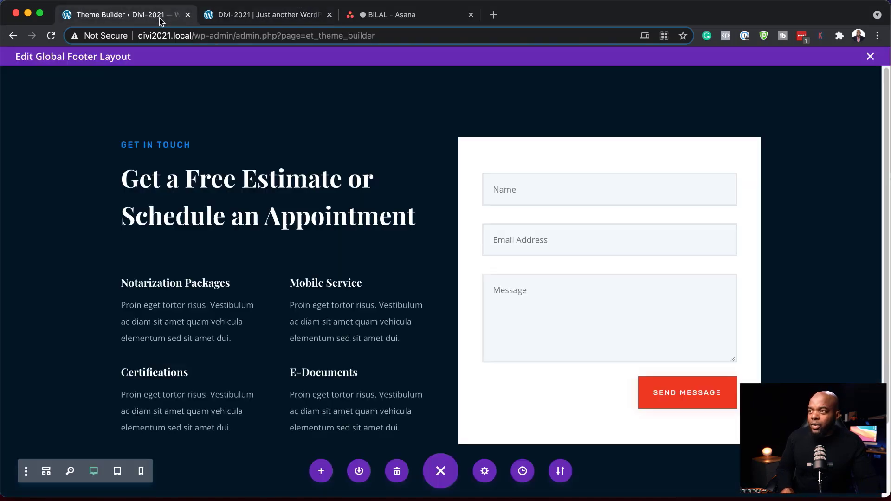
pyautogui.click(870, 57)
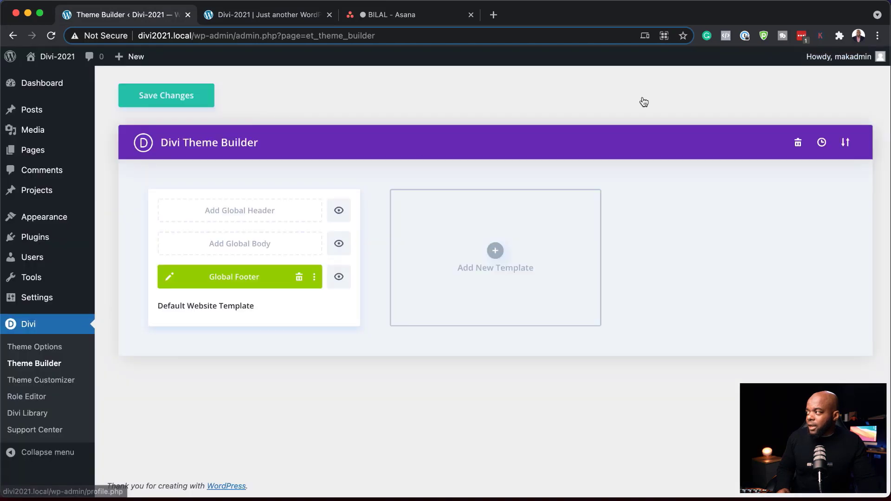
# Step: Save the Theme Builder changes and open the live homepage in a new tab to check its footer
pyautogui.click(171, 97)
pyautogui.click(259, 18)
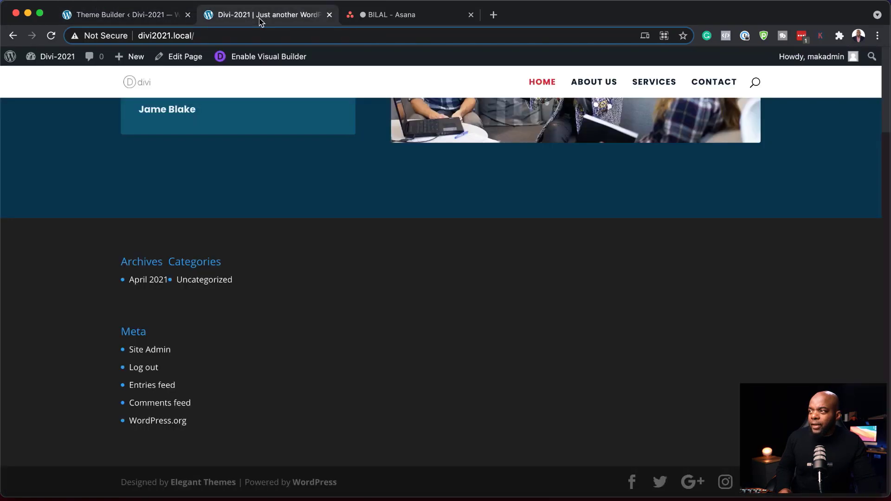
pyautogui.click(159, 22)
pyautogui.keyDown('super'); pyautogui.click(48, 79); pyautogui.keyUp('super')
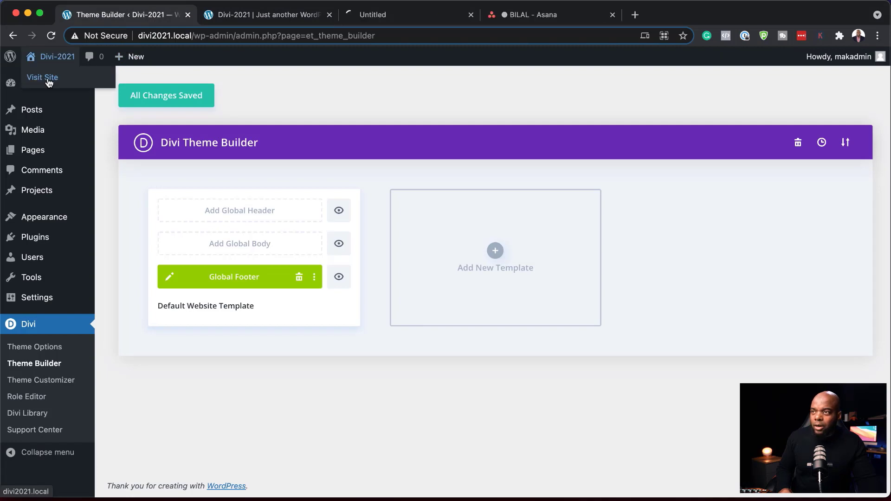
pyautogui.click(406, 15)
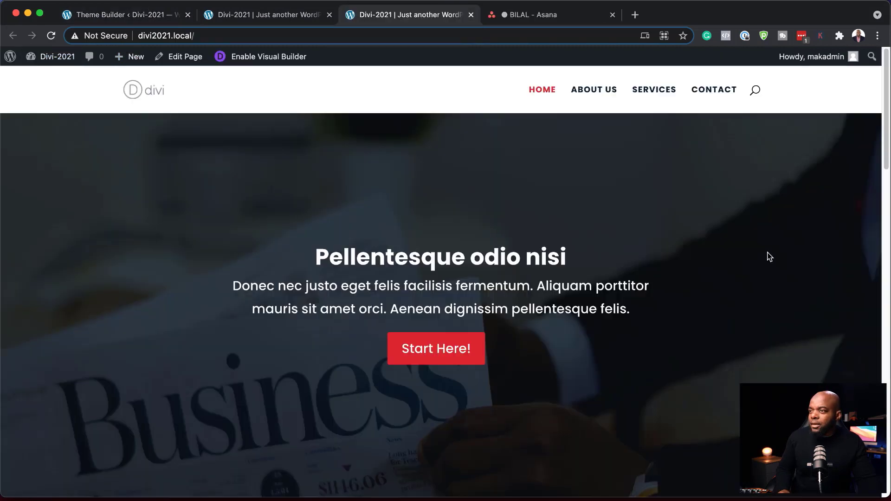
pyautogui.scroll(-10, 769, 255)
pyautogui.scroll(-5, 768, 257)
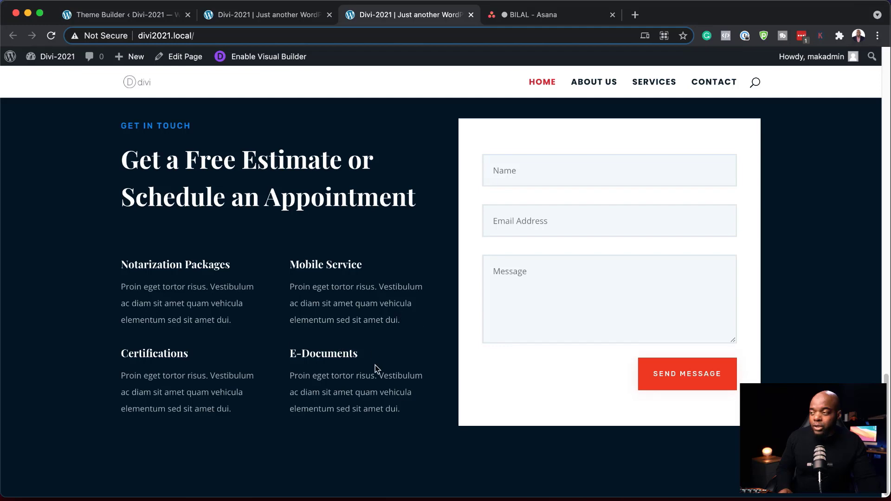
pyautogui.scroll(15, 375, 367)
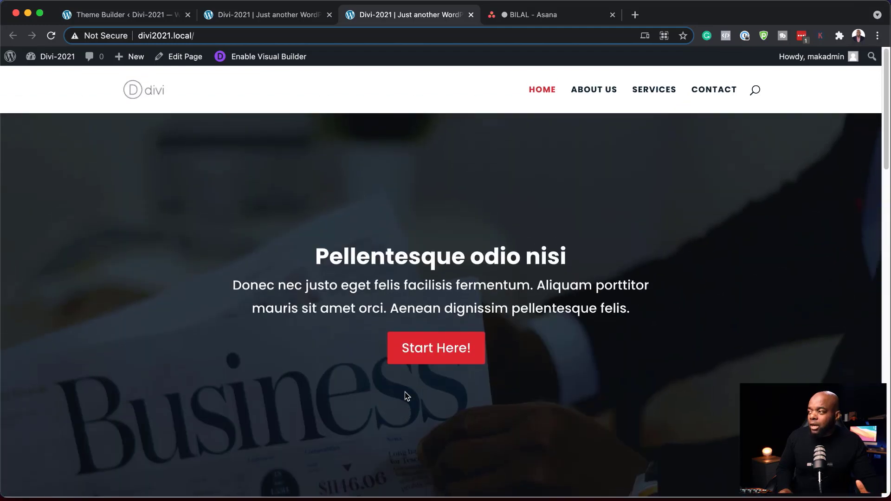
# Step: Open the About Us page of the live site and check the footer at its end
pyautogui.click(612, 93)
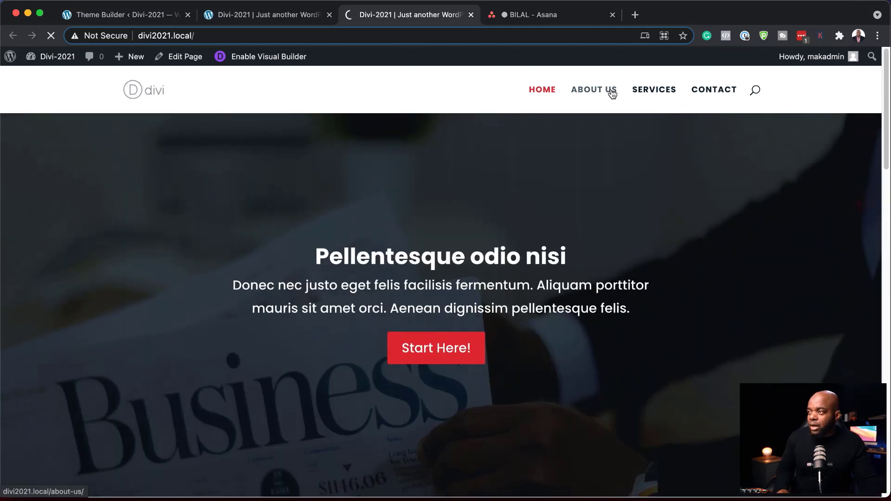
pyautogui.scroll(-15, 861, 260)
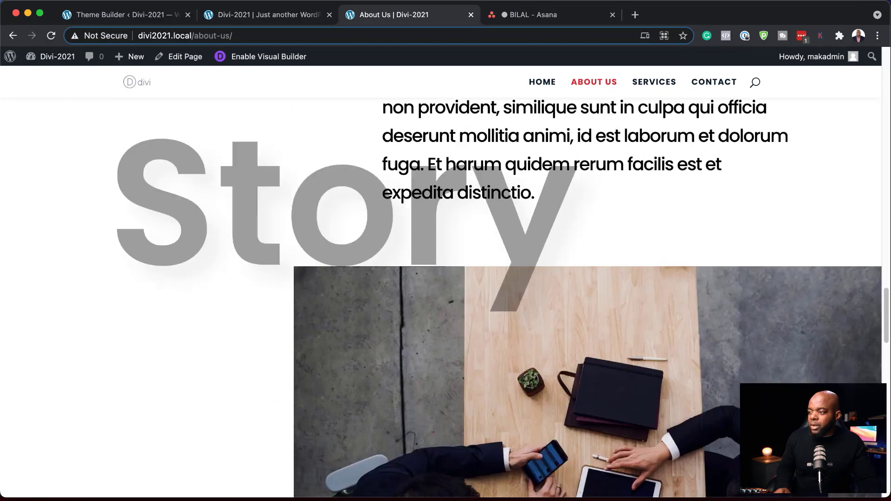
pyautogui.scroll(-10, 420, 444)
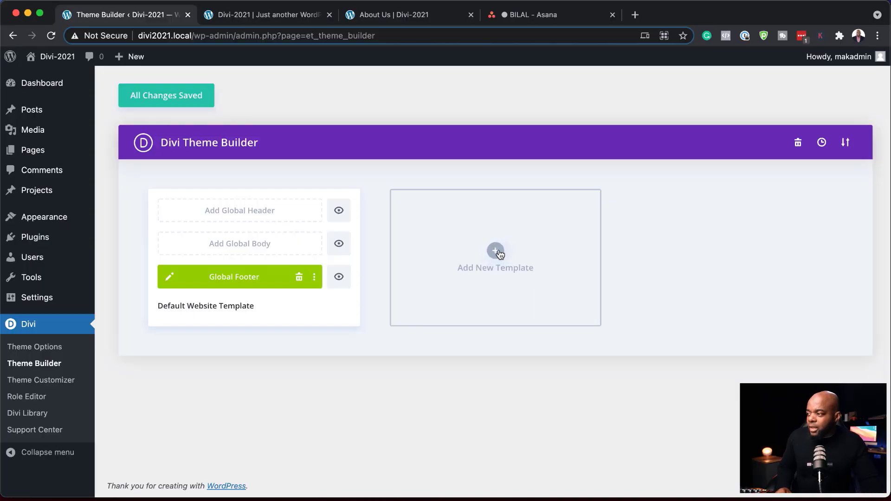
# Step: Review the page, post, archive and project assignment options for a new template, then close the settings without creating one
pyautogui.click(500, 253)
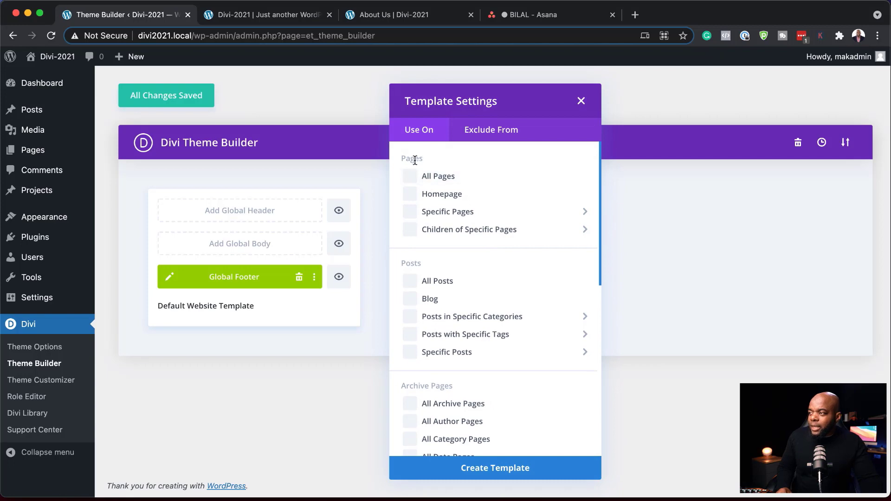
pyautogui.scroll(-10, 491, 319)
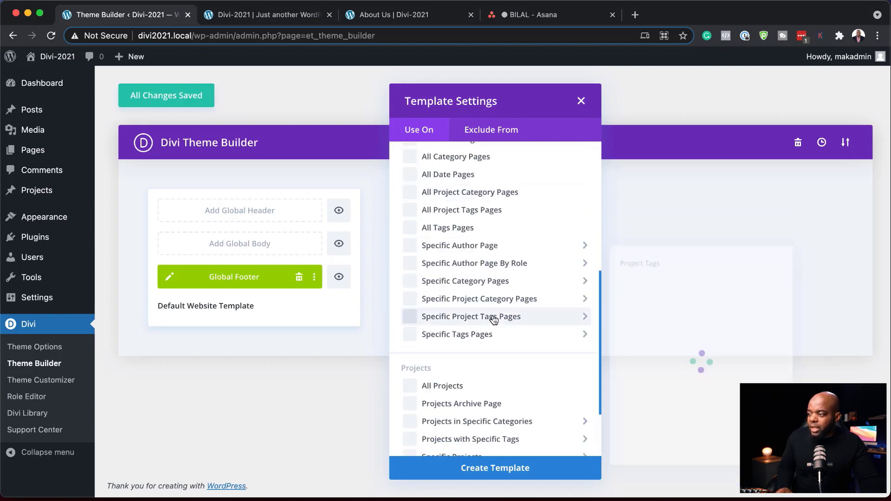
pyautogui.moveTo(510, 340)
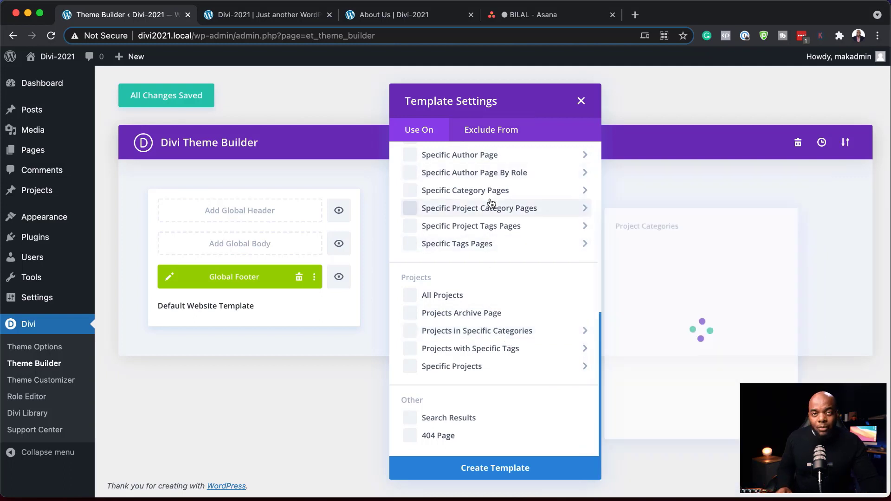
pyautogui.click(260, 362)
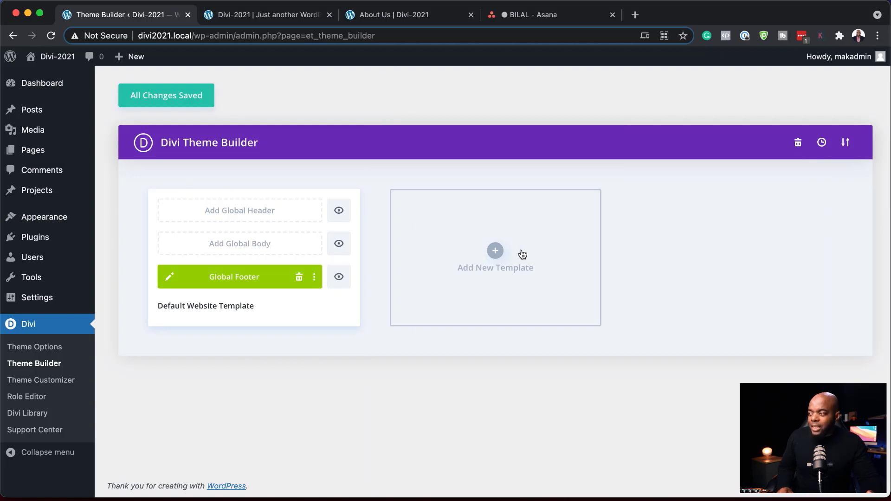
# Step: Find WooCommerce among the available plugins, then install and activate it
pyautogui.moveTo(78, 222)
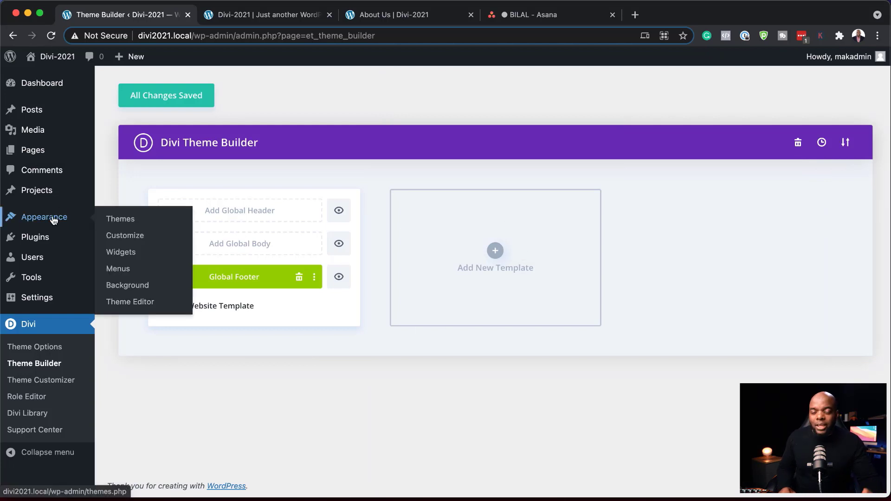
pyautogui.moveTo(47, 237)
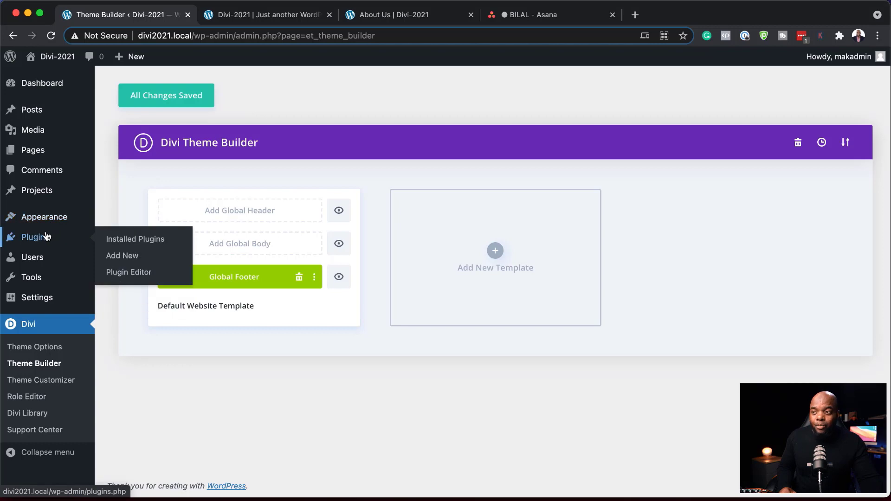
pyautogui.click(129, 261)
pyautogui.click(714, 121)
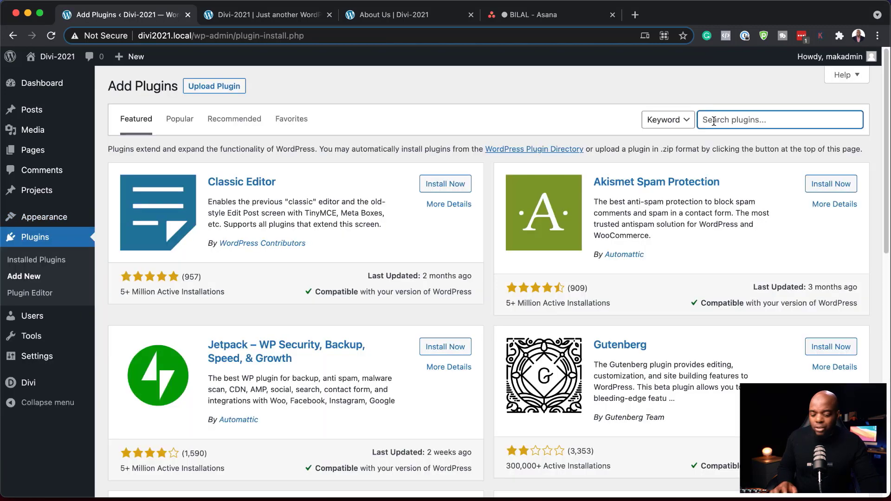
pyautogui.write('woocommerce')
pyautogui.click(441, 190)
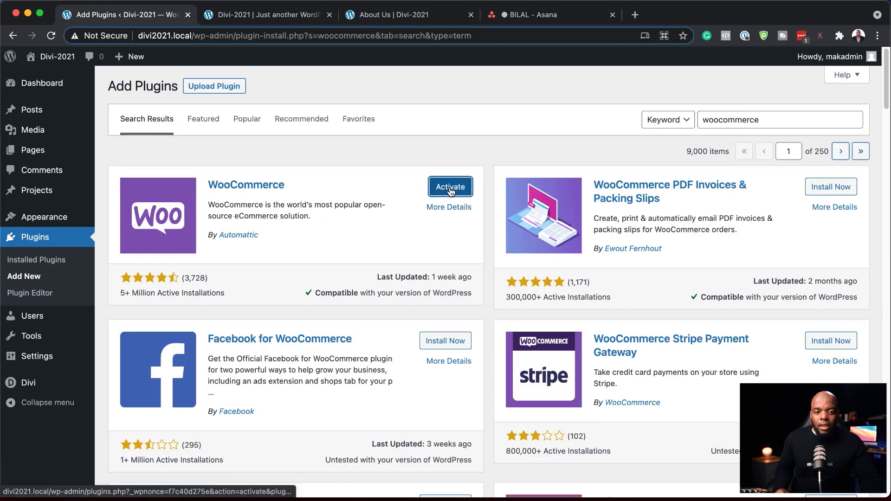
pyautogui.click(450, 188)
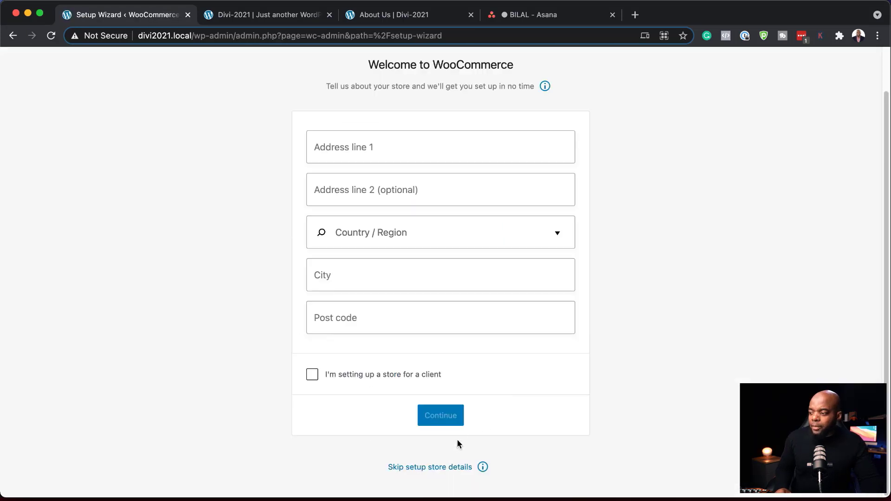
# Step: Skip the WooCommerce store setup details and return to the Divi Theme Builder
pyautogui.click(446, 468)
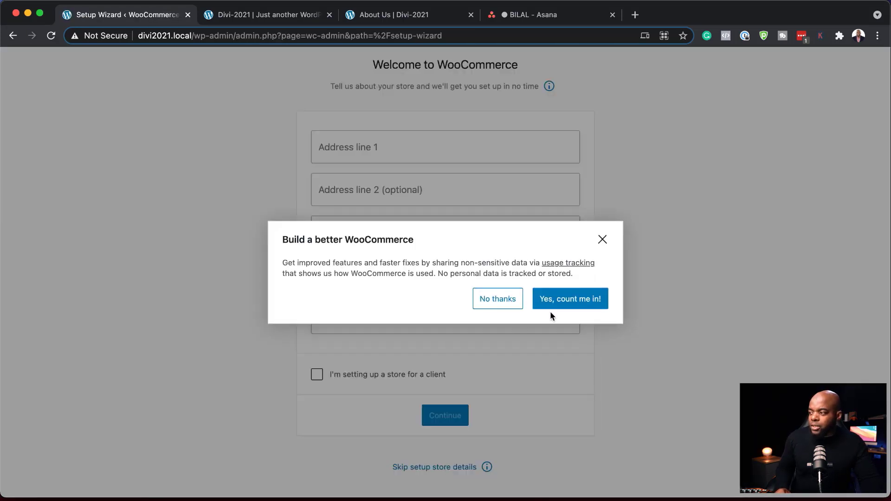
pyautogui.moveTo(32, 241)
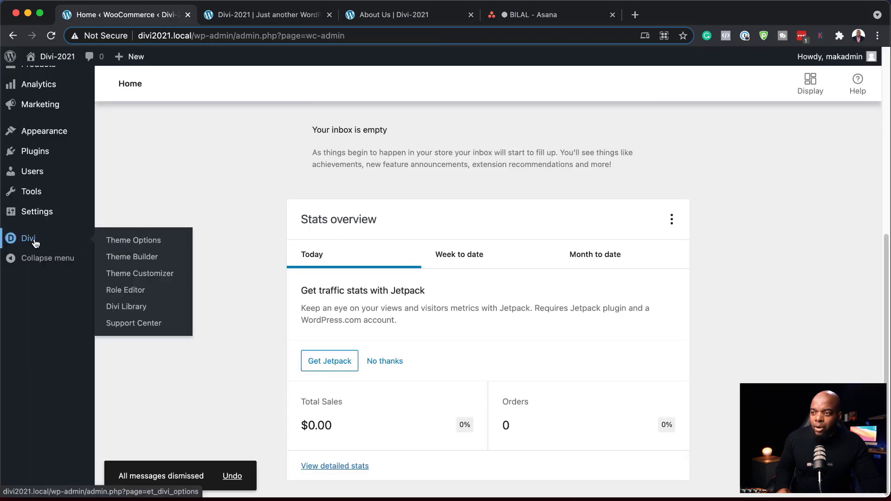
pyautogui.click(124, 258)
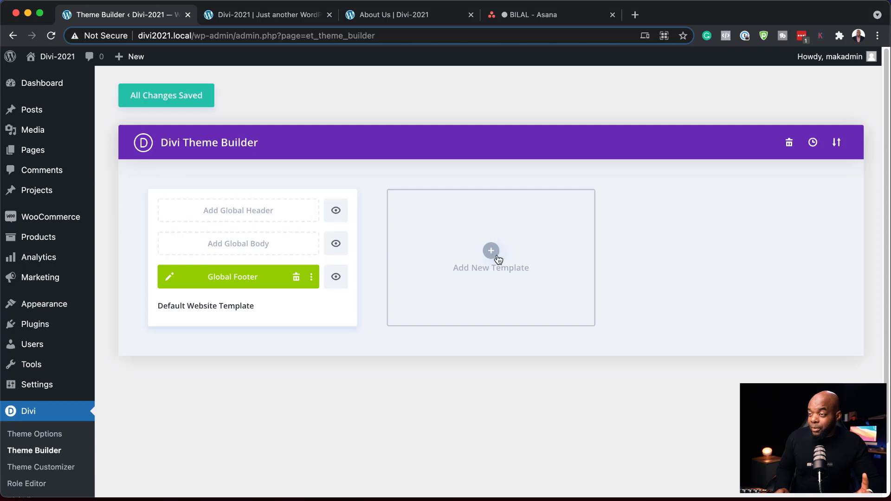
# Step: Review the WooCommerce page, product and project assignment options in the new template settings
pyautogui.click(491, 251)
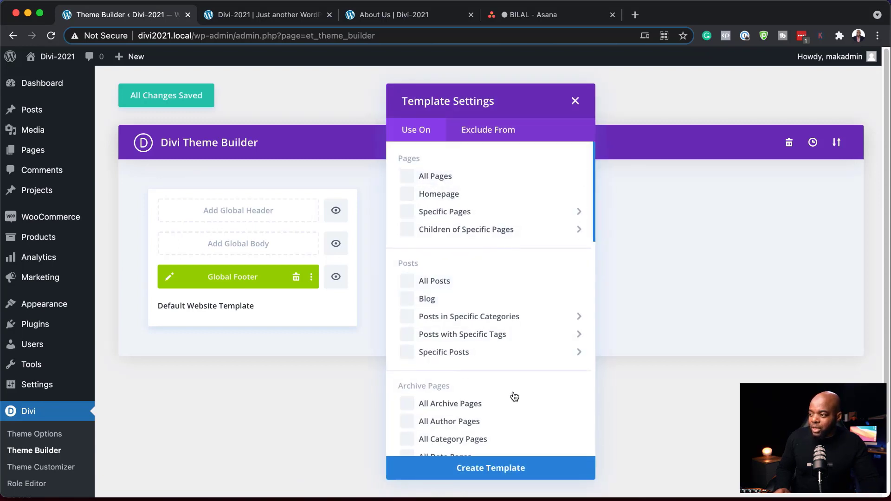
pyautogui.scroll(-4, 542, 384)
pyautogui.scroll(-6, 525, 383)
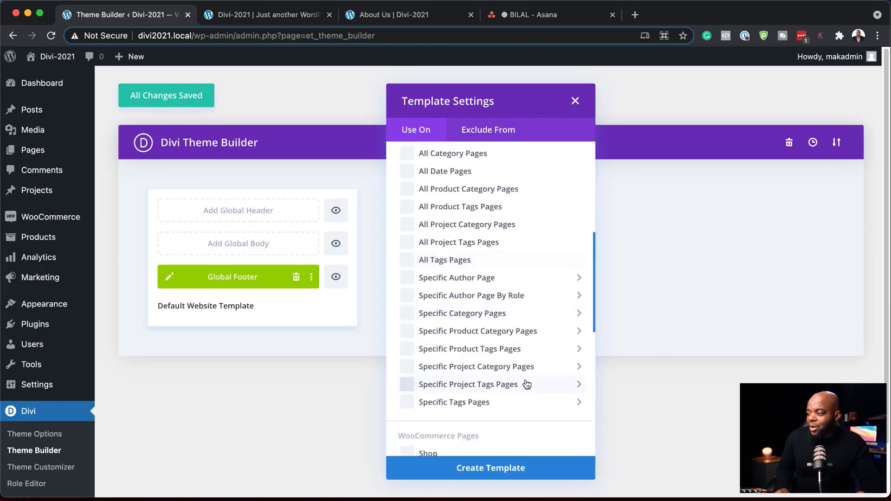
pyautogui.scroll(-1, 527, 384)
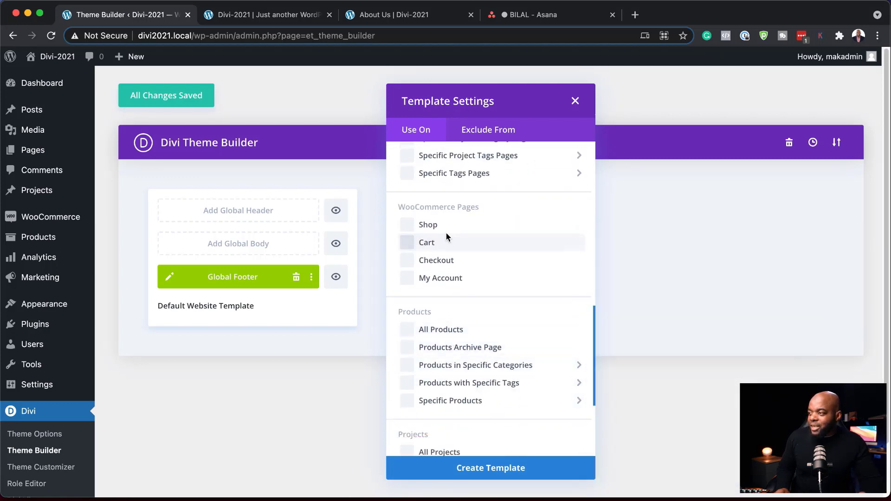
pyautogui.scroll(-6, 526, 334)
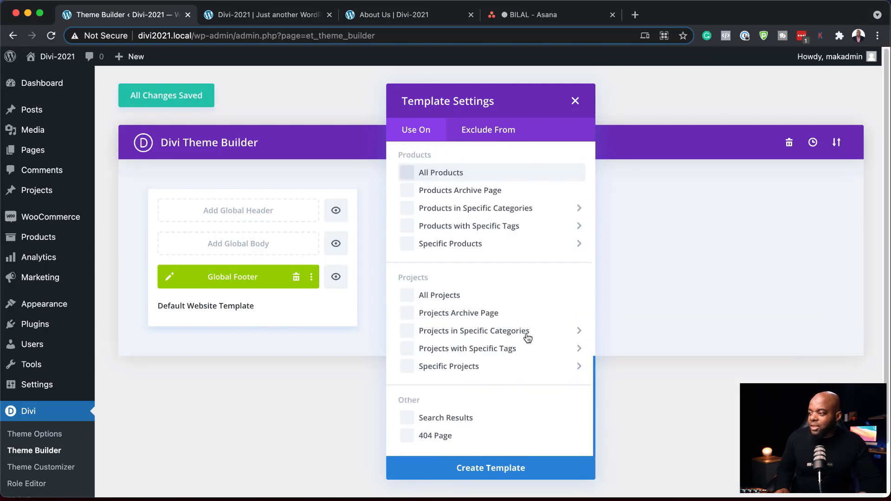
pyautogui.moveTo(528, 337)
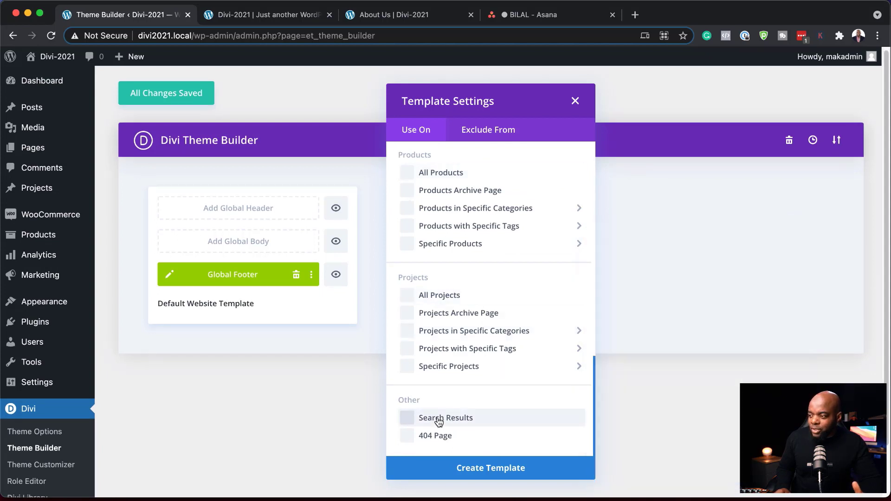
pyautogui.scroll(3, 458, 378)
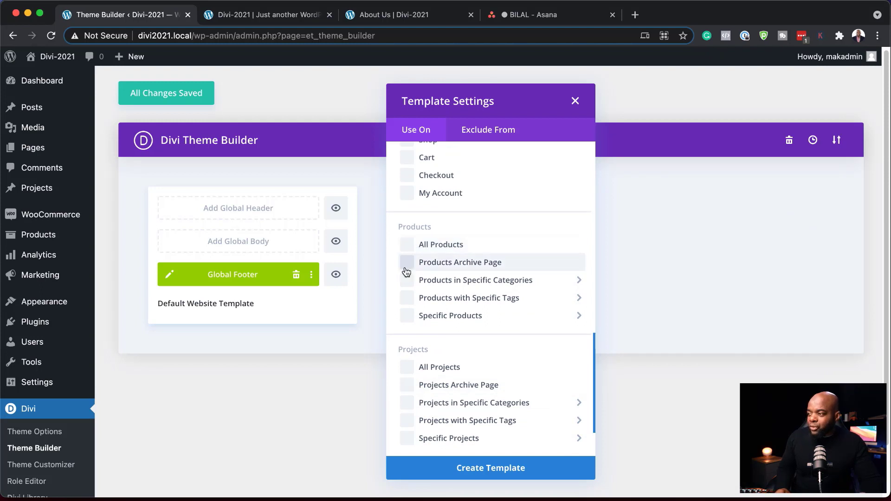
pyautogui.moveTo(497, 305)
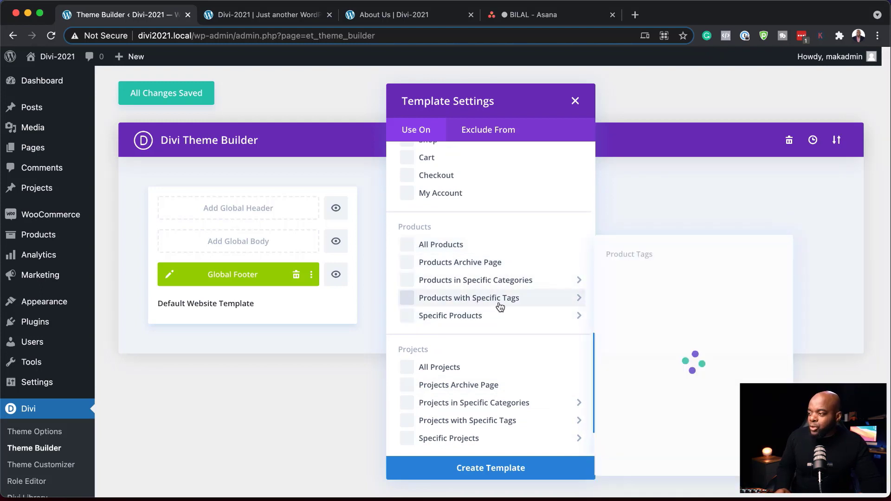
pyautogui.scroll(3, 484, 243)
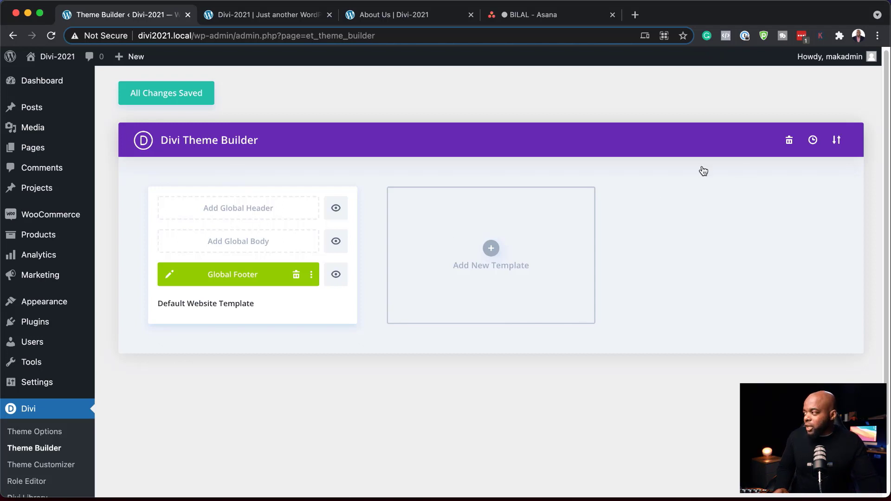
# Step: Export all Theme Builder templates under the file name "My footer", then close the Portability dialog
pyautogui.click(838, 142)
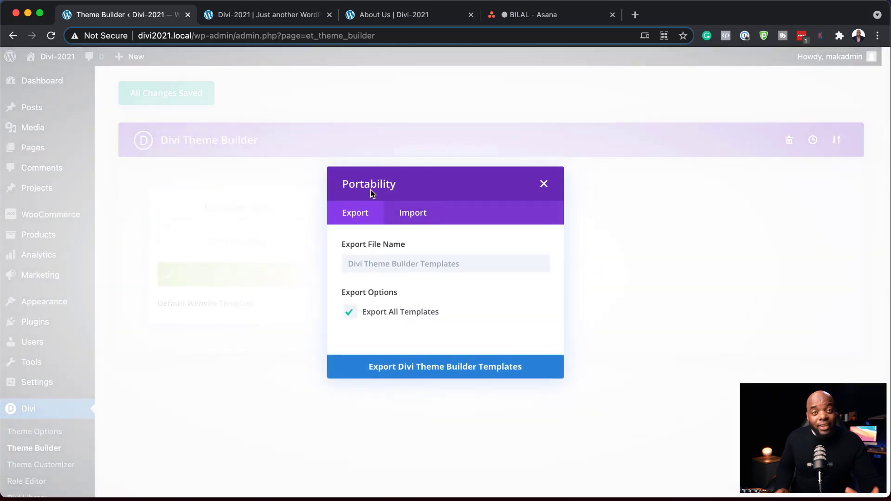
pyautogui.click(421, 269)
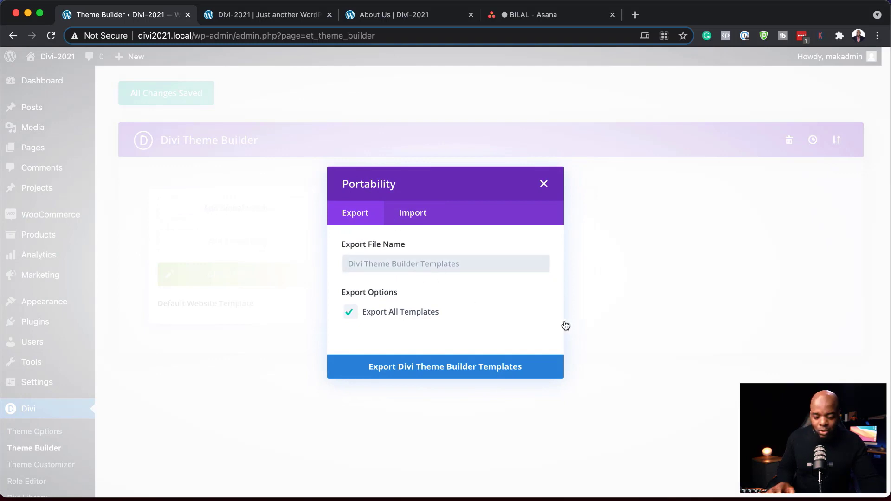
pyautogui.write('My footer')
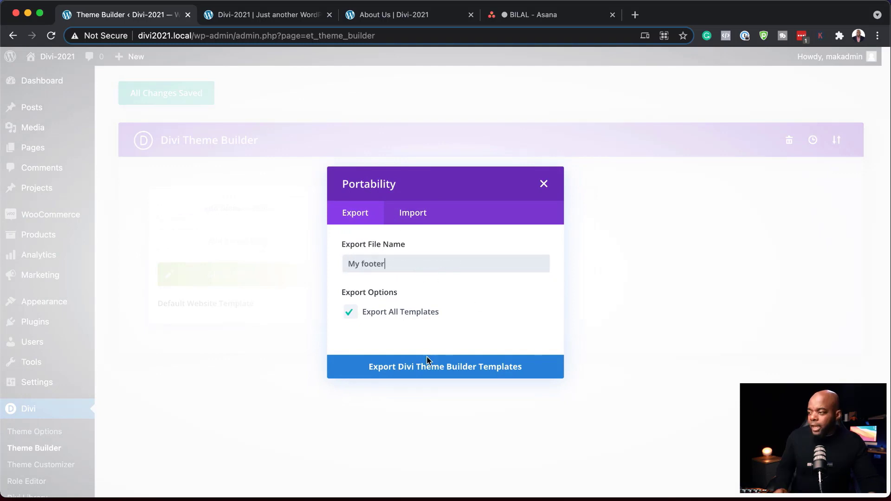
pyautogui.click(410, 369)
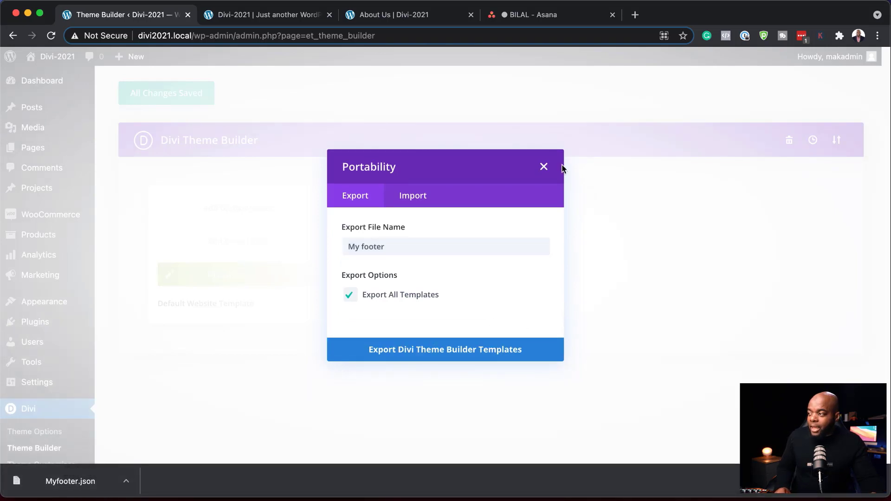
pyautogui.click(543, 167)
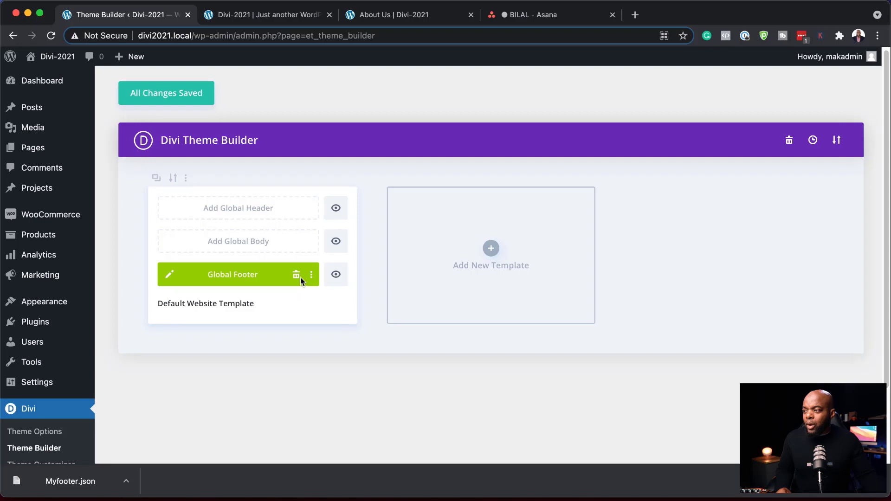
# Step: Delete the global footer from the Default Website Template and save the changes
pyautogui.click(298, 277)
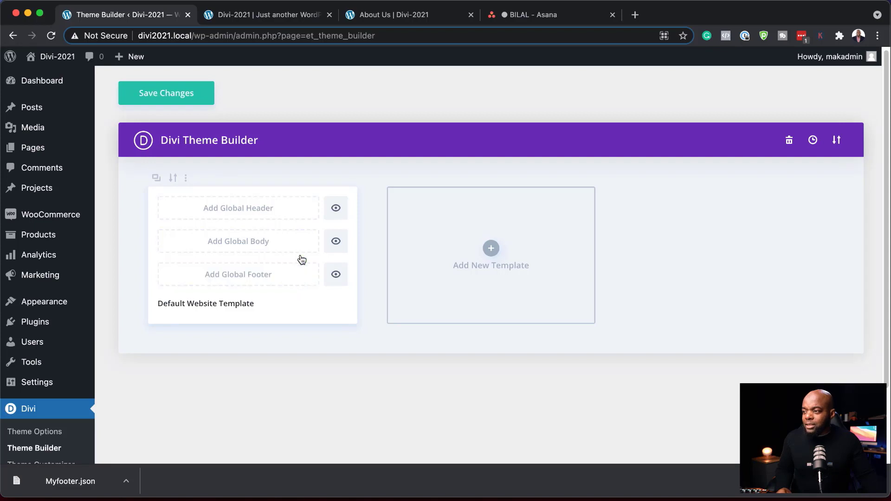
pyautogui.click(181, 95)
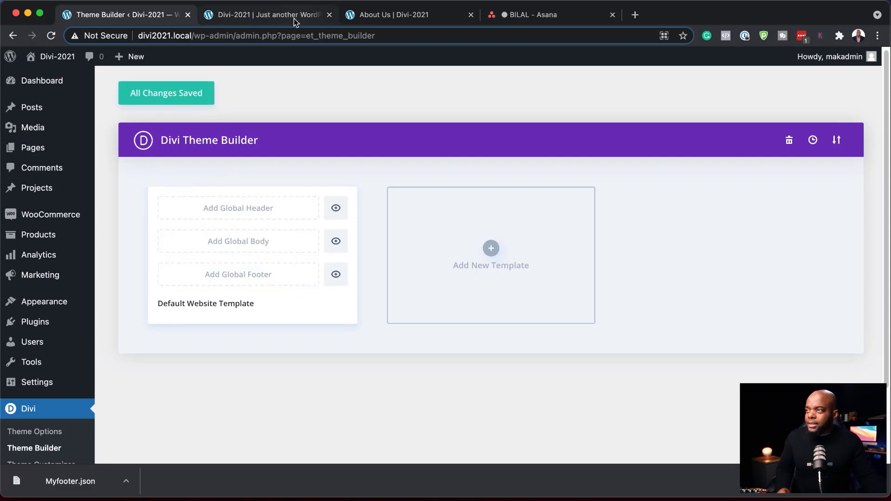
# Step: Reload the live About Us page to check its footer, and return to the Divi Theme Builder
pyautogui.click(381, 14)
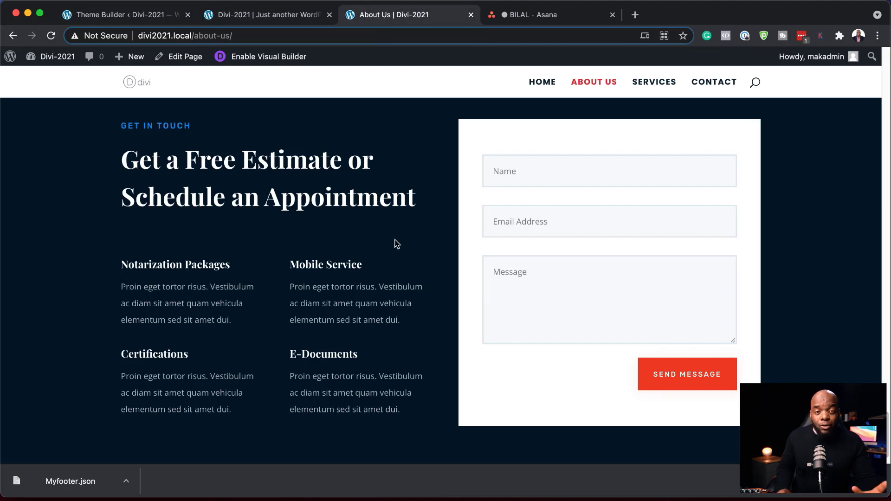
pyautogui.click(51, 36)
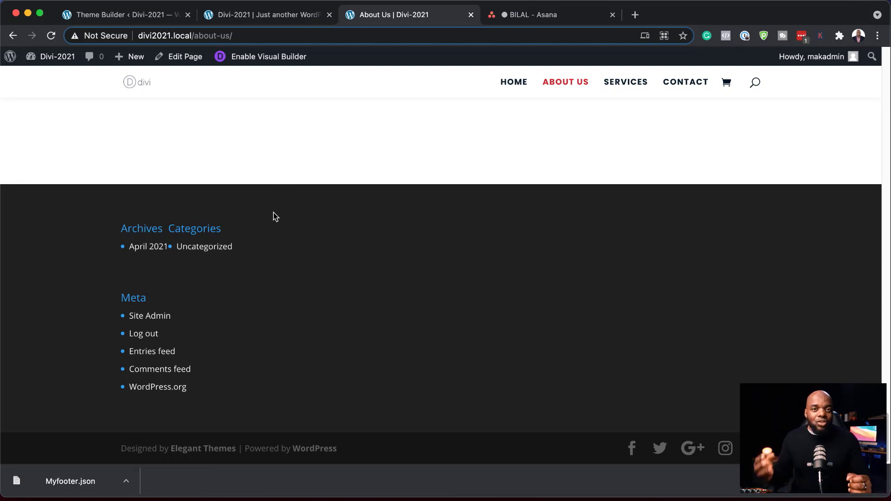
pyautogui.click(123, 16)
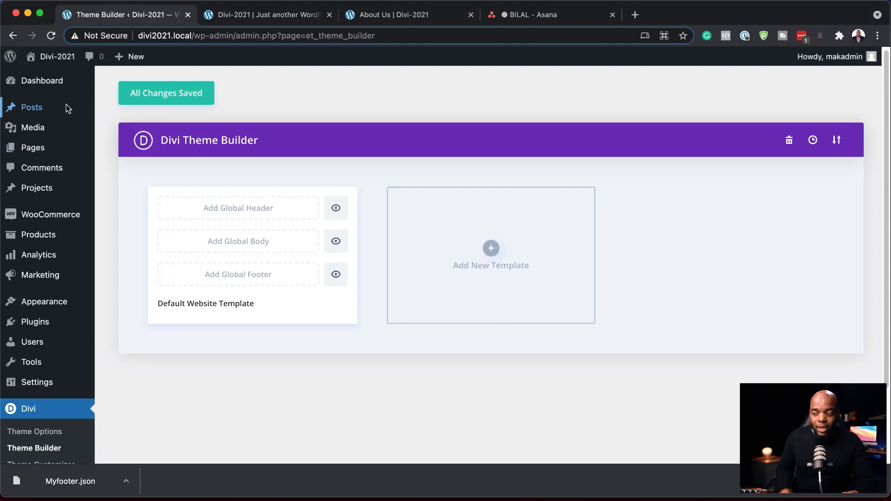
# Step: Import Myfooter.json into the Theme Builder with overriding of the default website template and existing assignments allowed, and save the changes
pyautogui.moveTo(76, 212)
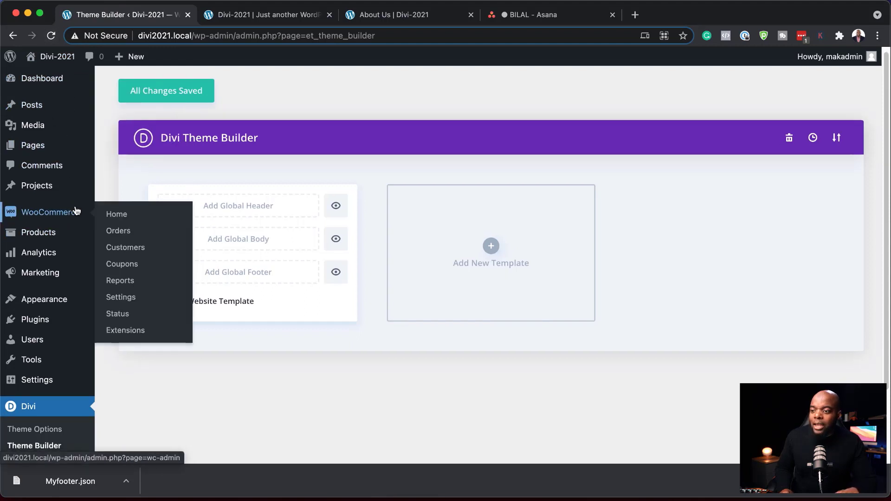
pyautogui.scroll(-3, 77, 212)
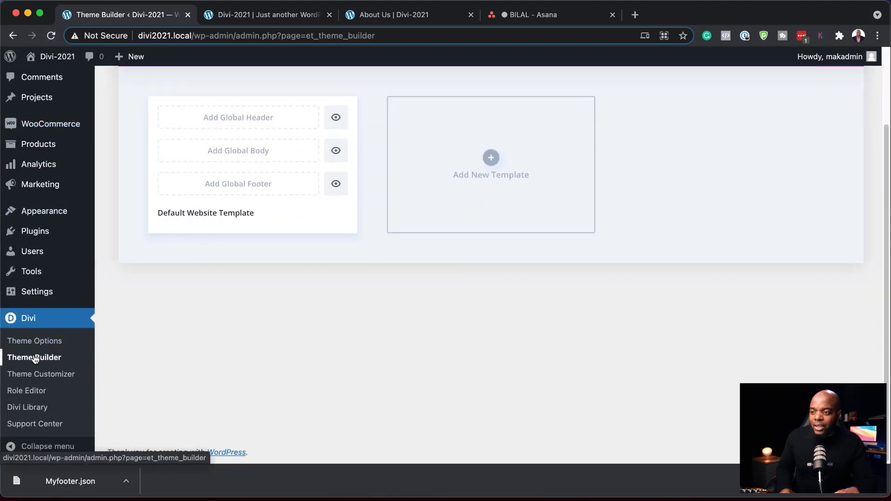
pyautogui.scroll(3, 282, 362)
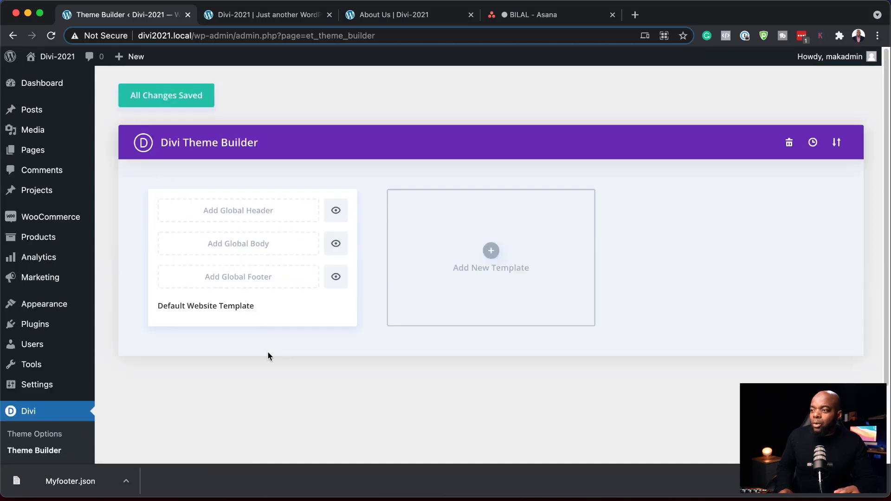
pyautogui.click(837, 145)
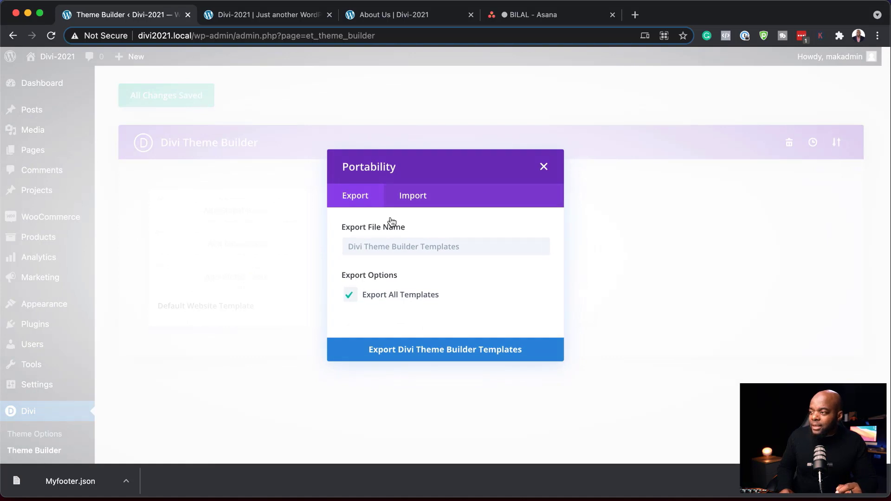
pyautogui.click(415, 195)
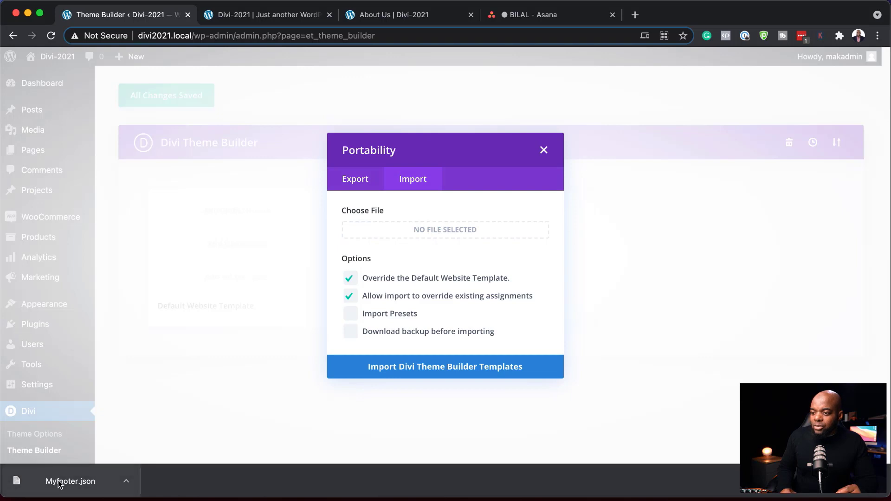
pyautogui.moveTo(60, 485); pyautogui.dragTo(440, 233)
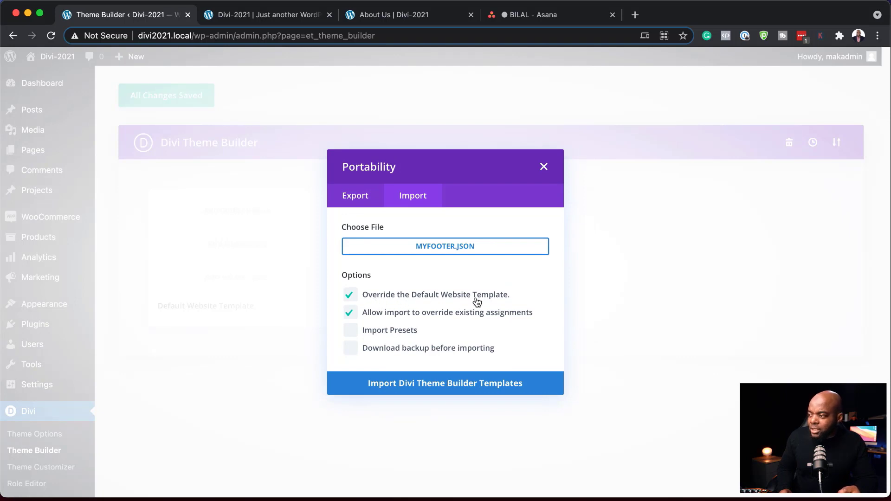
pyautogui.click(430, 385)
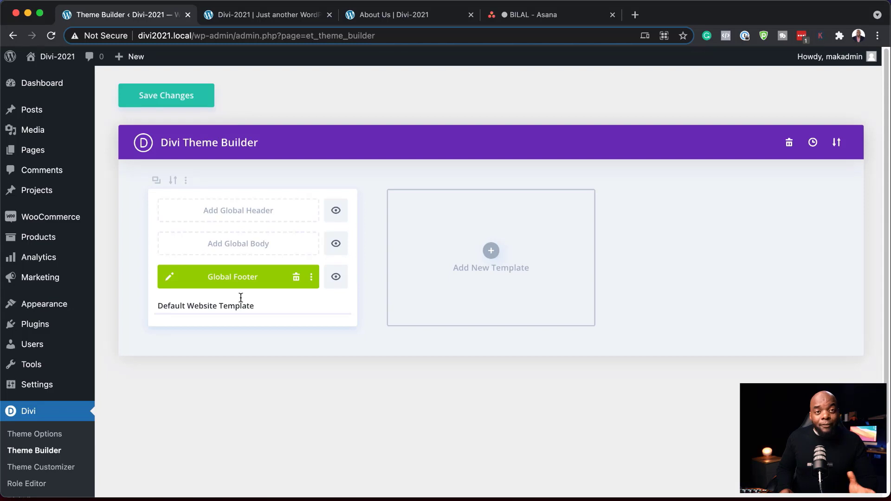
pyautogui.click(180, 100)
# Step: Reload the About Us page on the live site and examine the imported footer
pyautogui.click(422, 20)
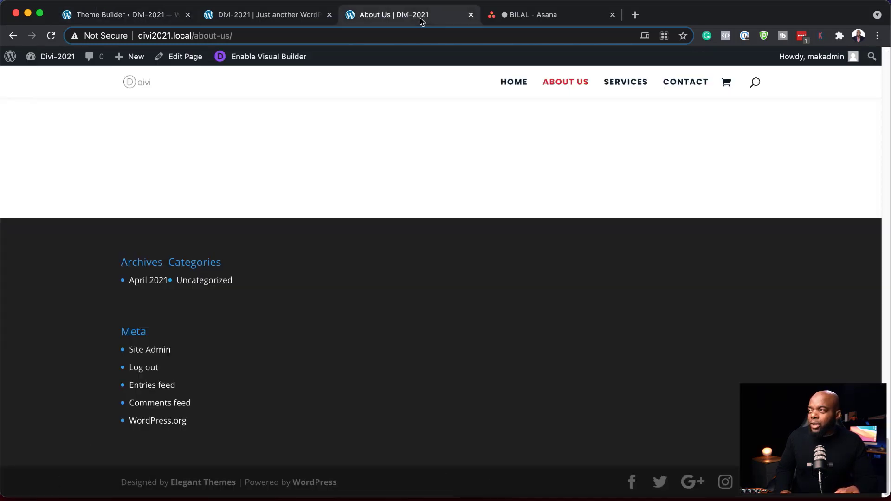
pyautogui.click(51, 36)
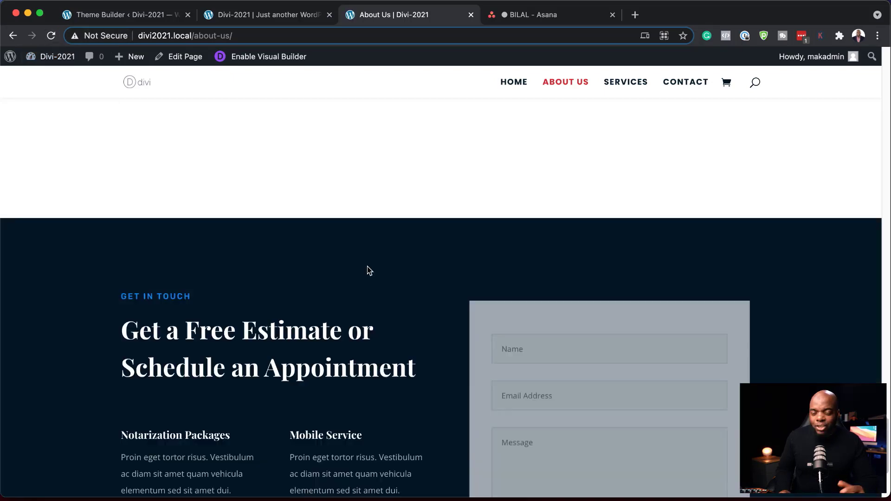
pyautogui.scroll(-4, 351, 299)
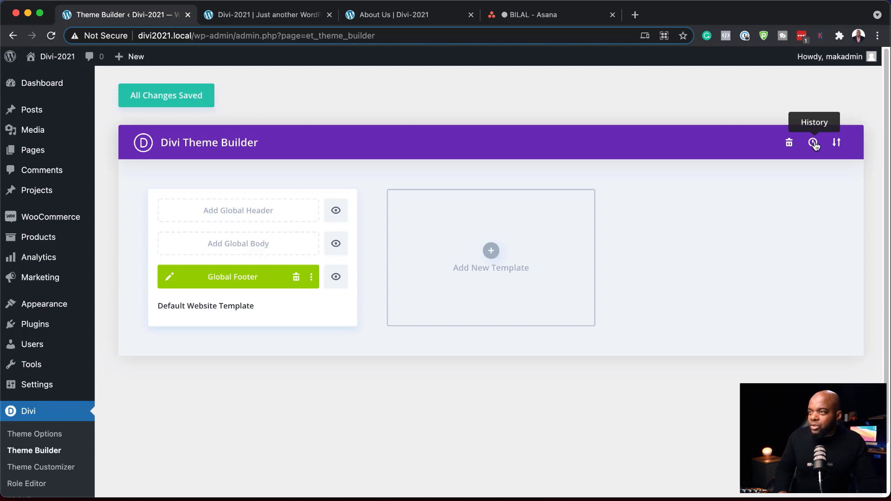
# Step: Restore the "Loaded Theme Builder" state from the Theme Builder history and confirm it
pyautogui.click(813, 144)
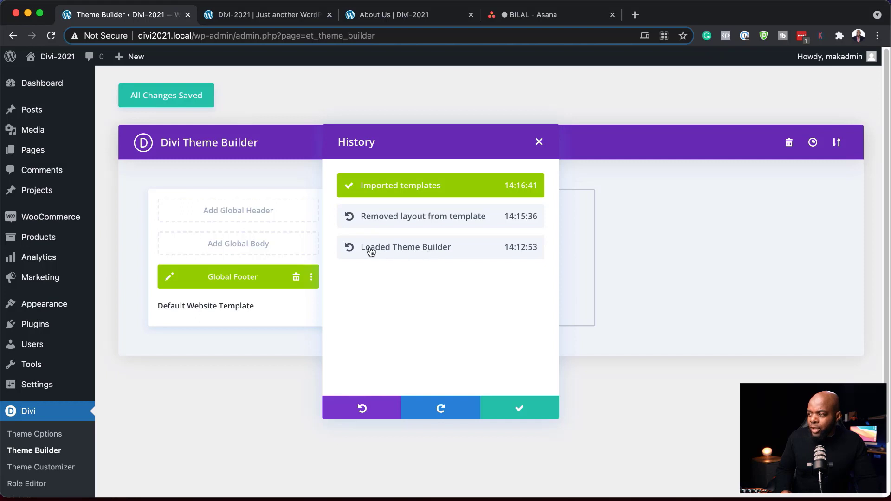
pyautogui.click(447, 254)
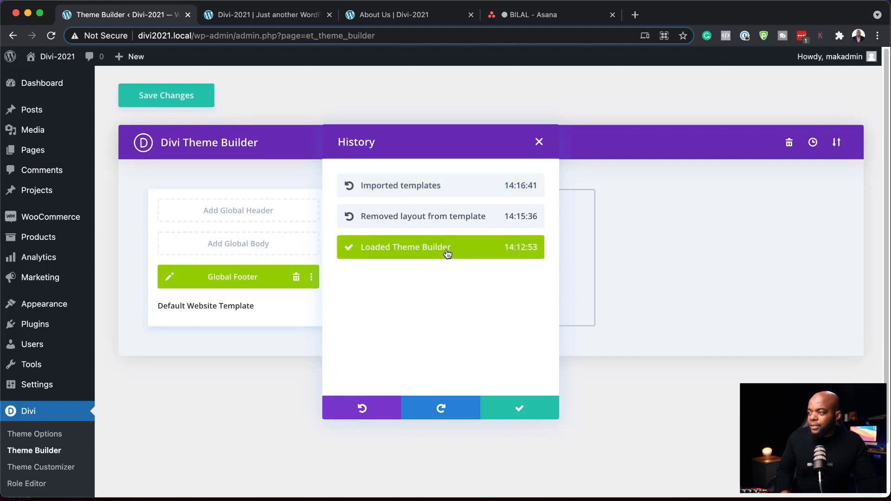
pyautogui.click(520, 410)
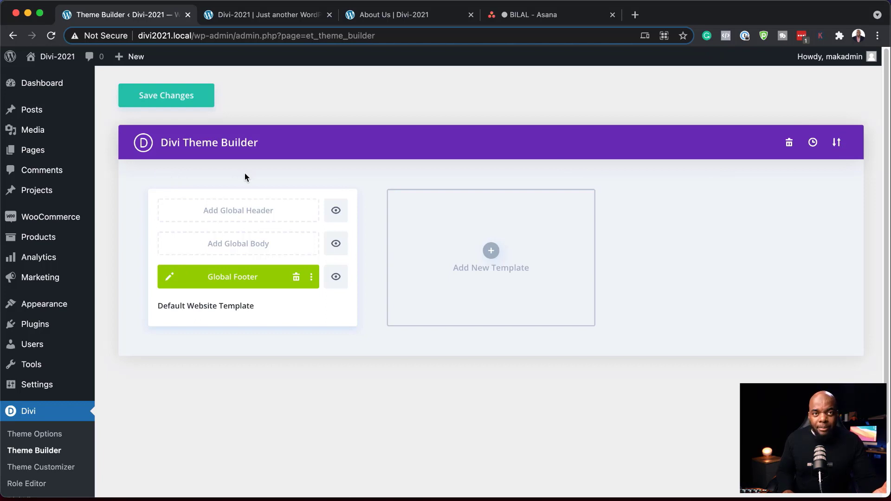
# Step: Review the export dialog of the Default Website Template and close it without exporting
pyautogui.moveTo(223, 192)
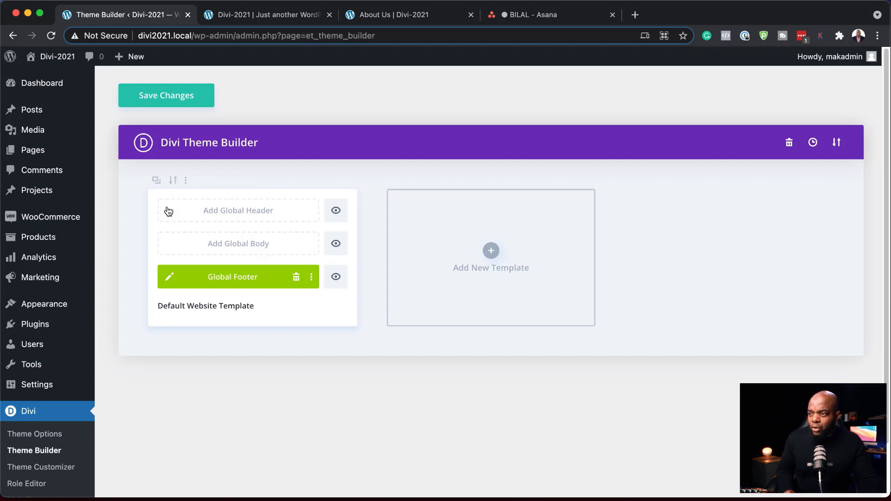
pyautogui.click(175, 181)
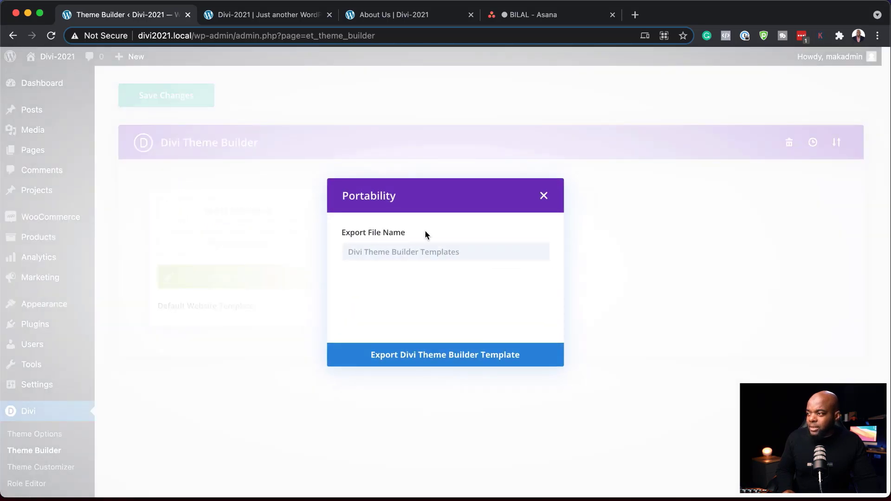
pyautogui.click(372, 252)
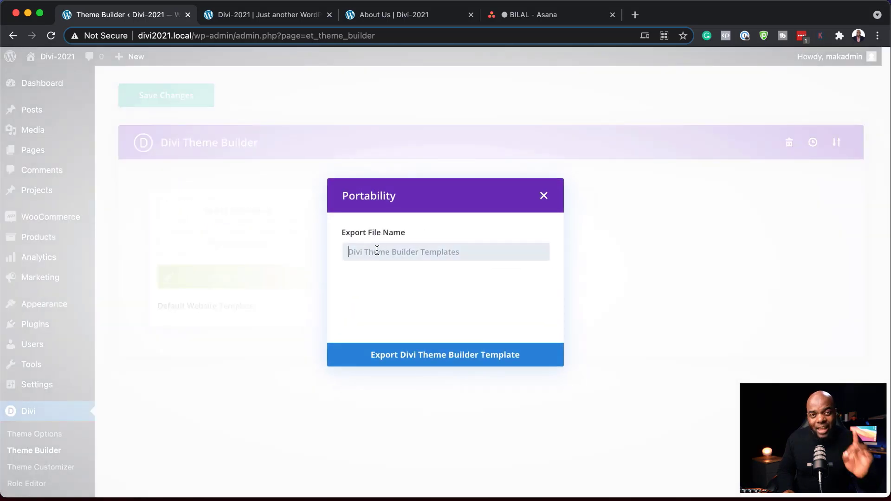
pyautogui.click(542, 197)
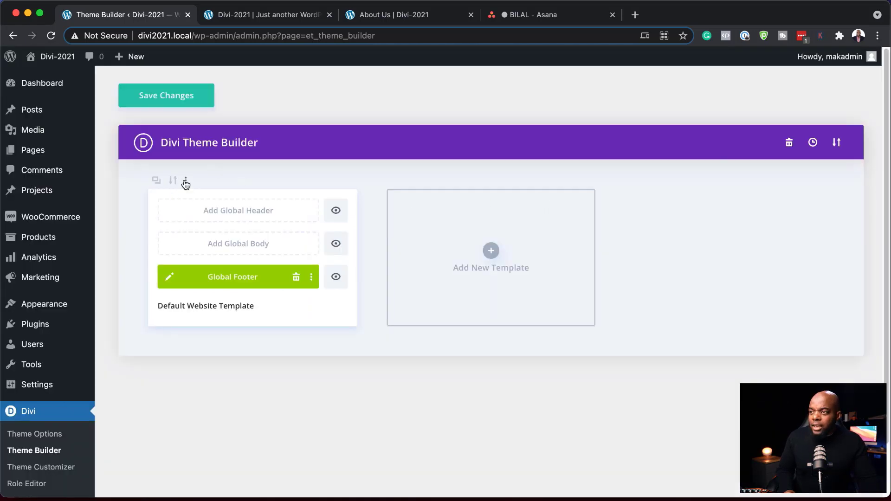
# Step: Duplicate the Default Website Template and close the copy's template settings without assigning it
pyautogui.click(186, 181)
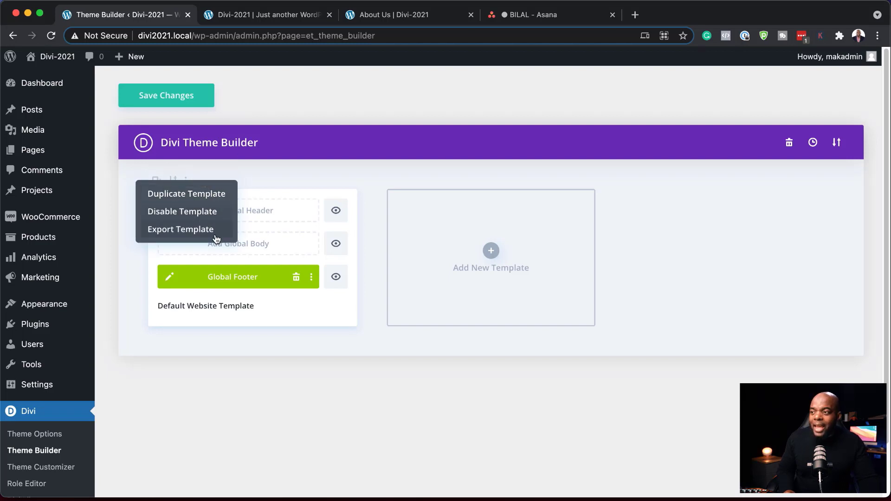
pyautogui.click(209, 194)
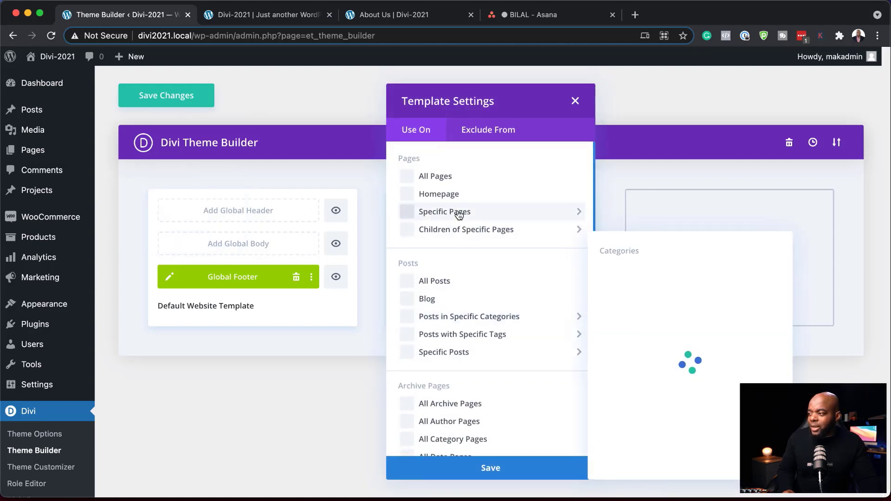
pyautogui.click(573, 104)
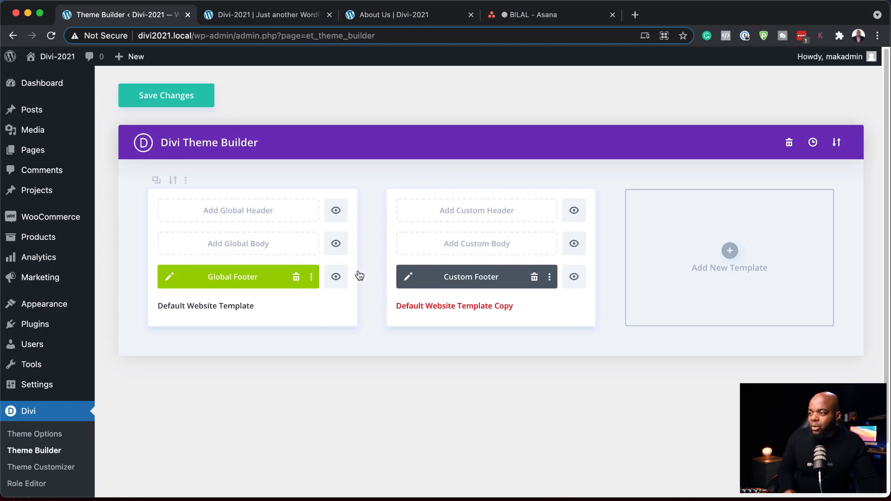
# Step: Set the footer section background of the Default Website Template Copy to the saved dark red and close the layout editor
pyautogui.click(411, 277)
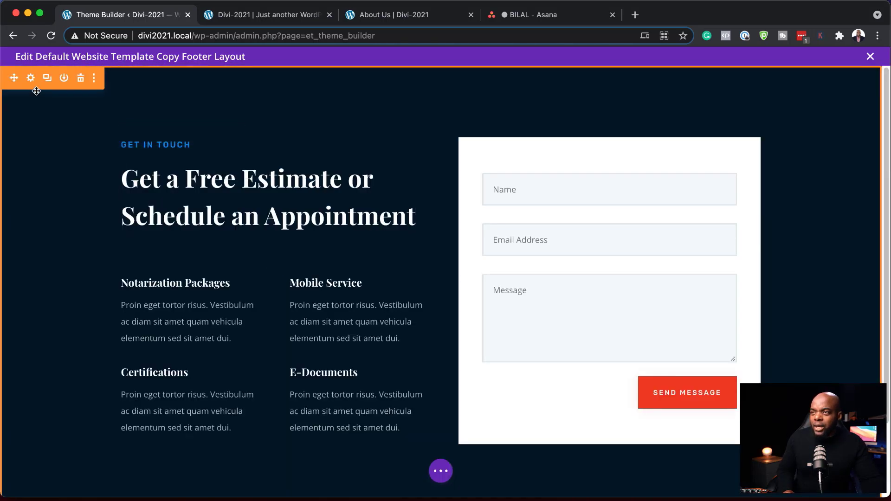
pyautogui.click(31, 78)
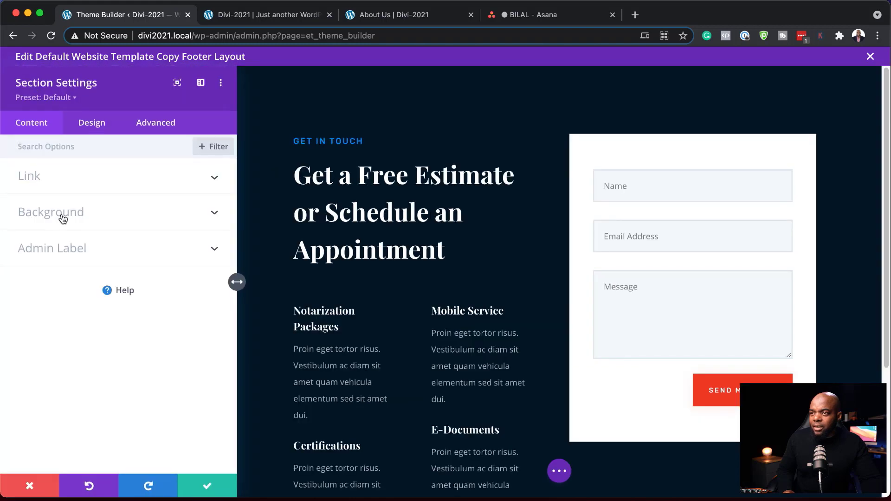
pyautogui.click(64, 214)
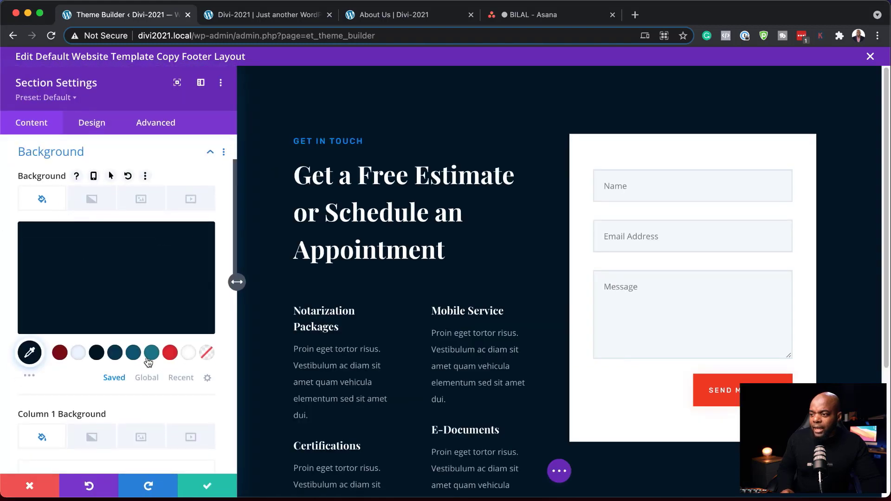
pyautogui.click(65, 356)
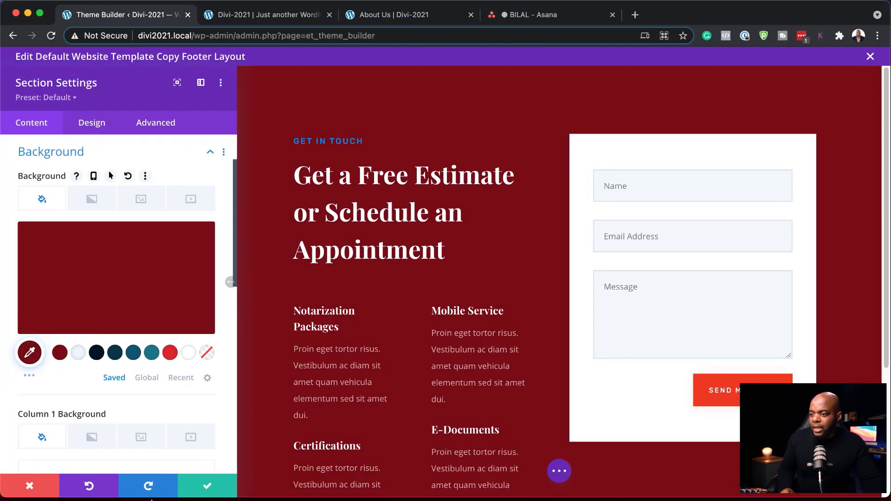
pyautogui.click(208, 487)
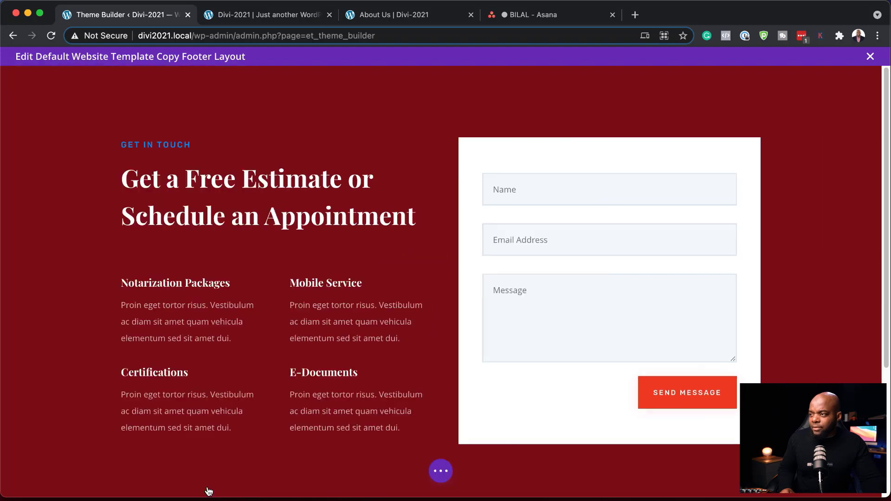
pyautogui.click(871, 57)
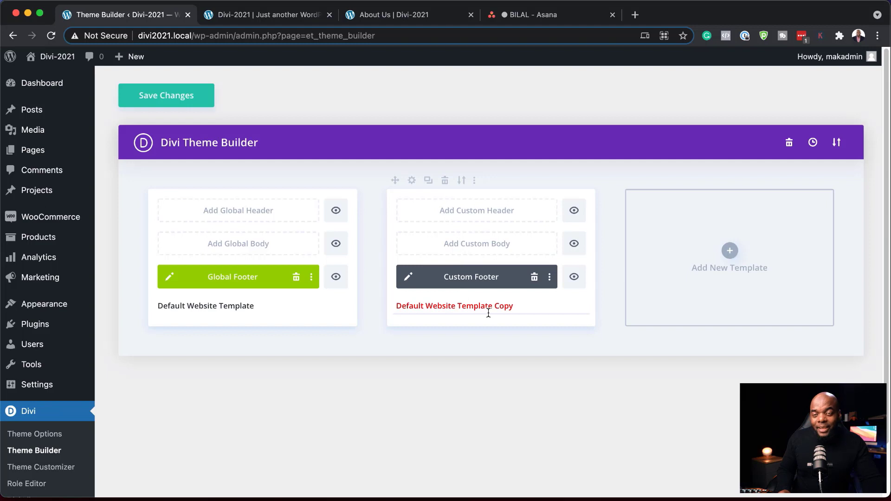
# Step: Assign the Default Website Template Copy to posts in its Use On settings and save the assignment
pyautogui.click(412, 181)
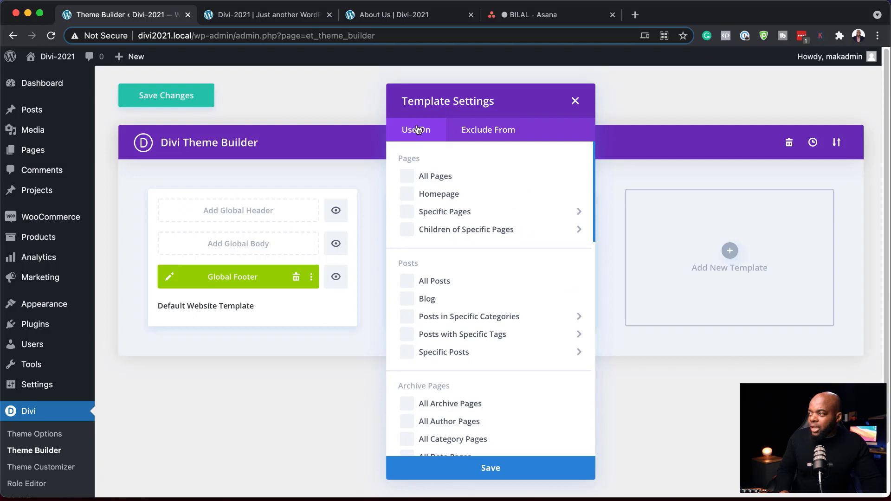
pyautogui.scroll(-1, 484, 267)
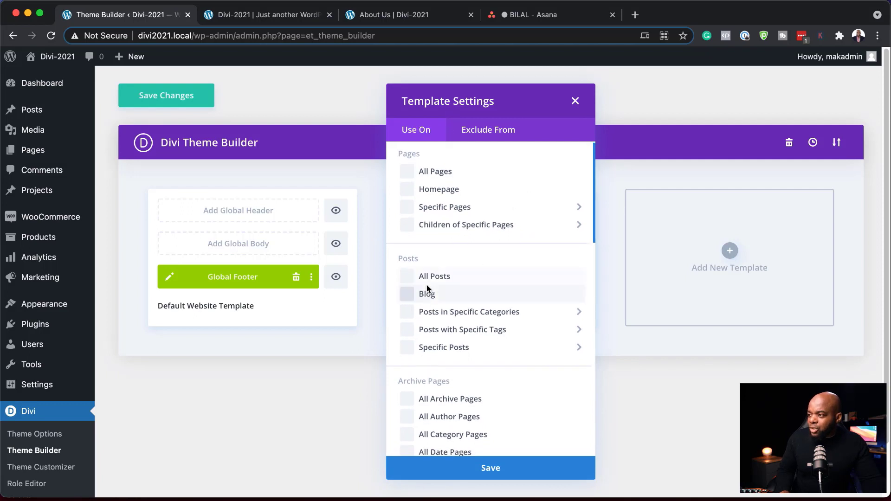
pyautogui.click(493, 469)
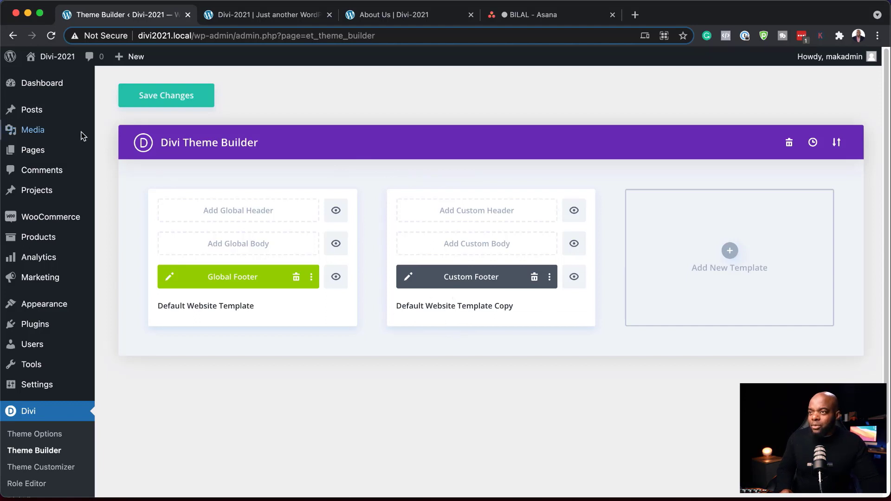
# Step: Open the posts list in a separate browser tab and view the Hello world! post's footer on the live site
pyautogui.moveTo(84, 111)
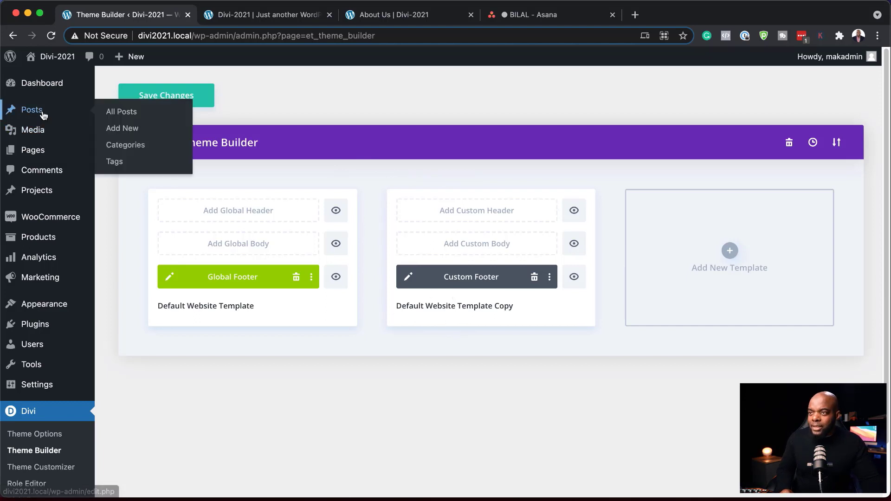
pyautogui.keyDown('super'); pyautogui.click(132, 116); pyautogui.keyUp('super')
pyautogui.click(537, 17)
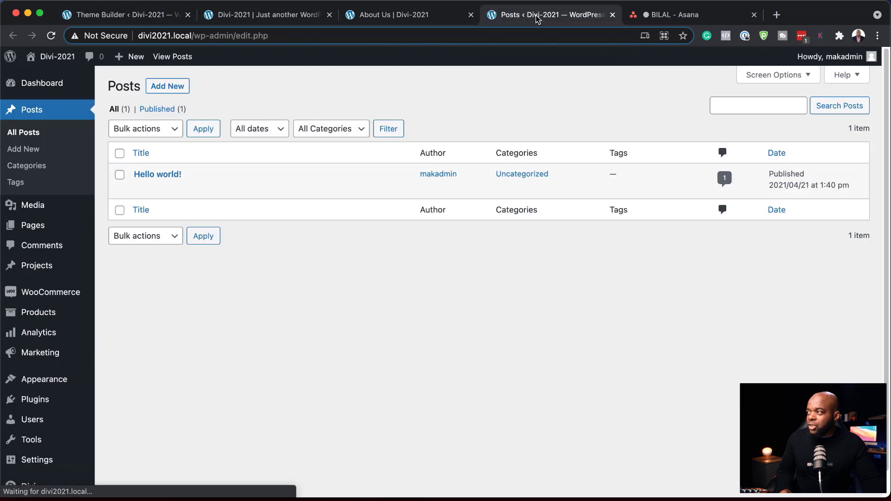
pyautogui.moveTo(151, 186)
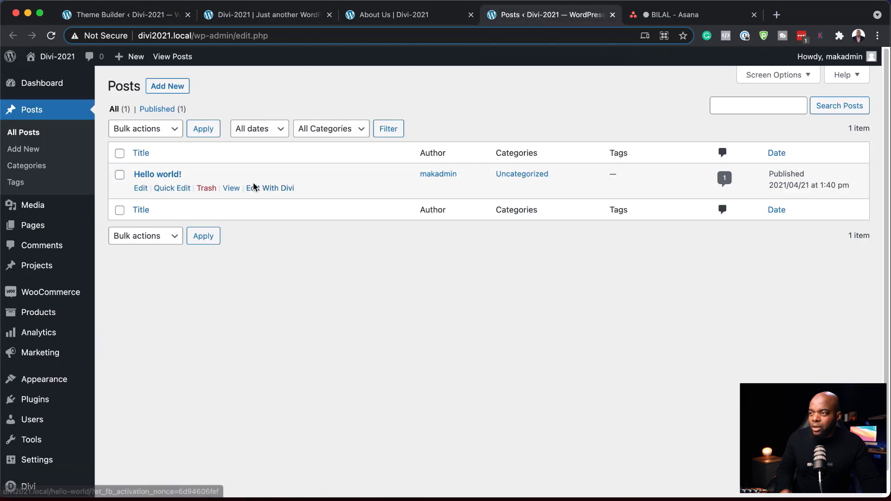
pyautogui.click(230, 188)
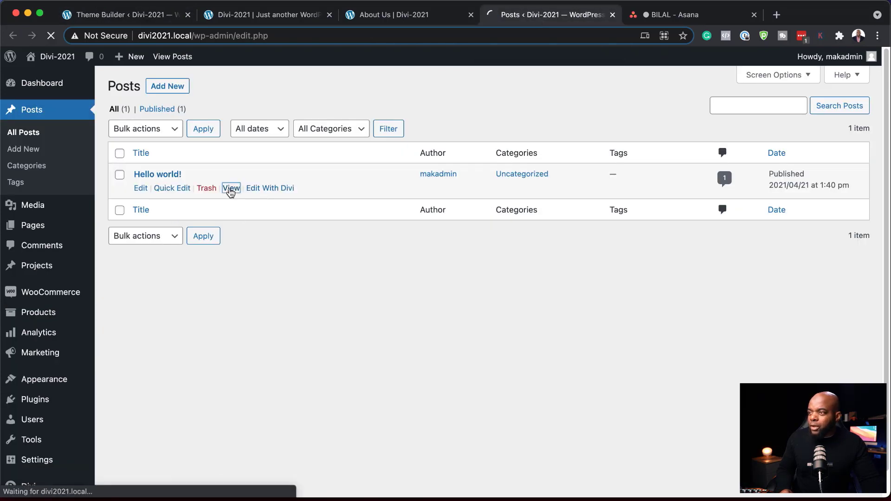
pyautogui.scroll(-10, 461, 235)
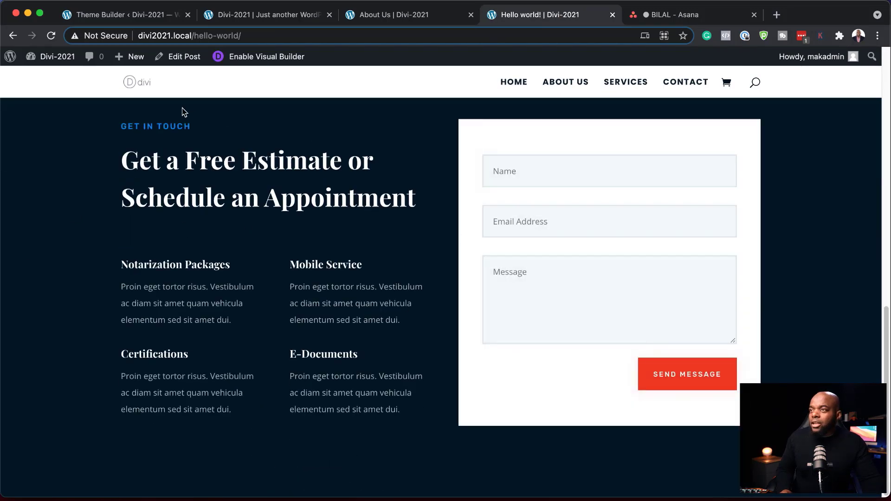
# Step: Save the Theme Builder changes and reload the Hello world! post to check its footer
pyautogui.press('super+1')
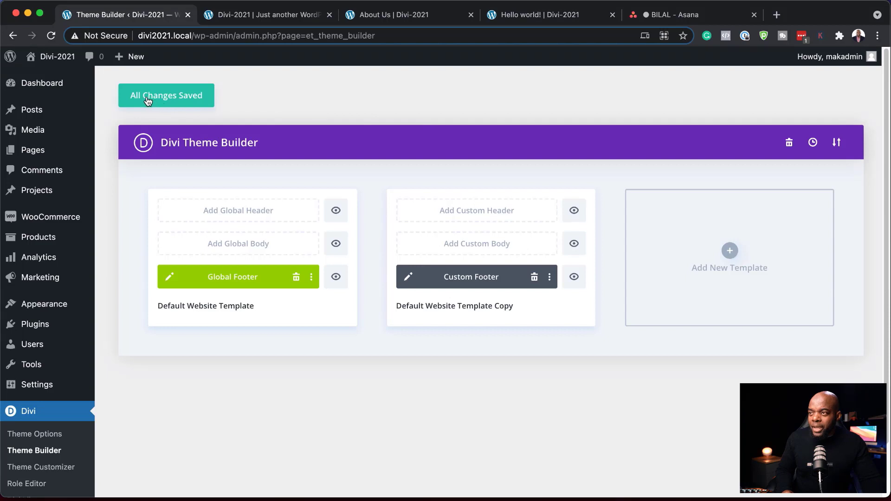
pyautogui.click(192, 104)
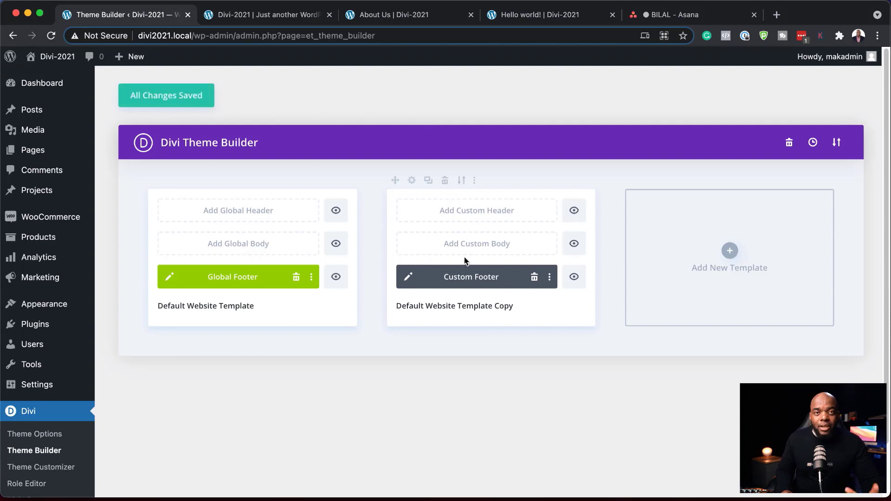
pyautogui.click(546, 15)
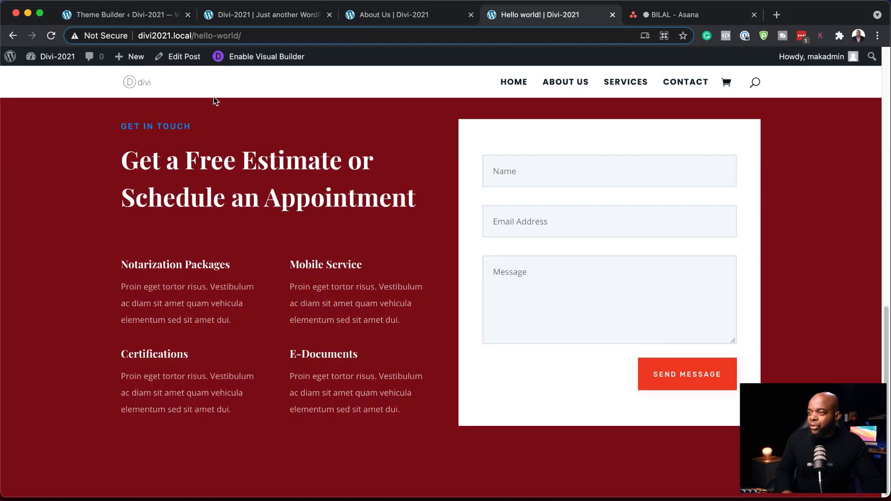
pyautogui.press('super+r')
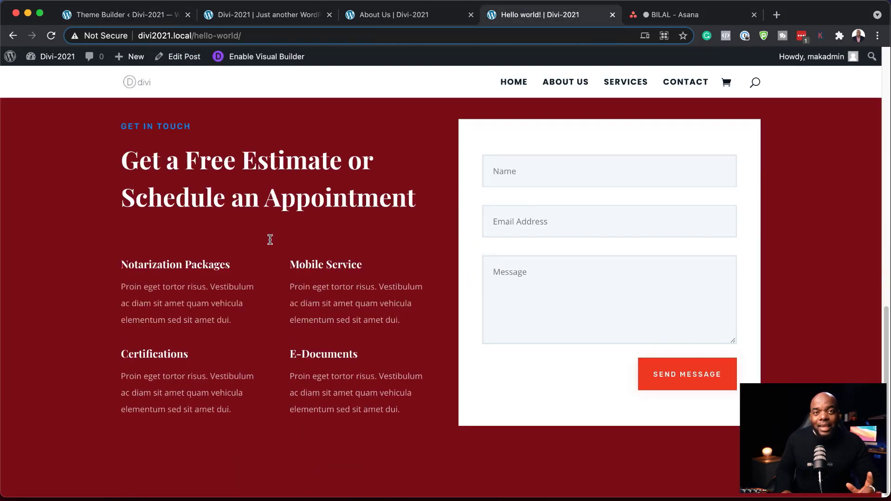
pyautogui.scroll(10, 322, 247)
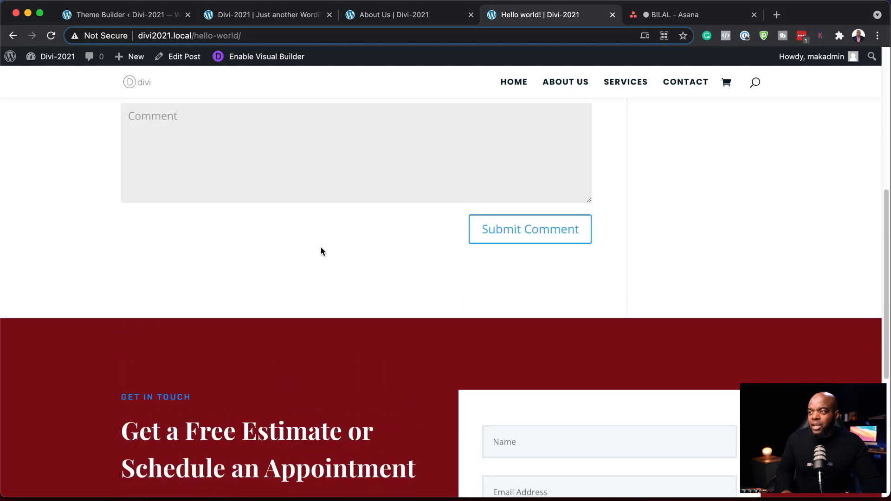
pyautogui.scroll(-2, 324, 247)
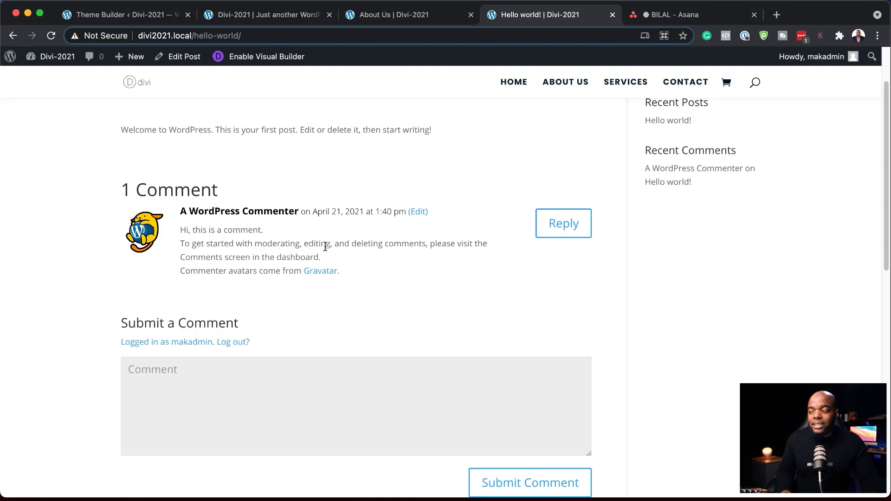
pyautogui.scroll(-12, 325, 246)
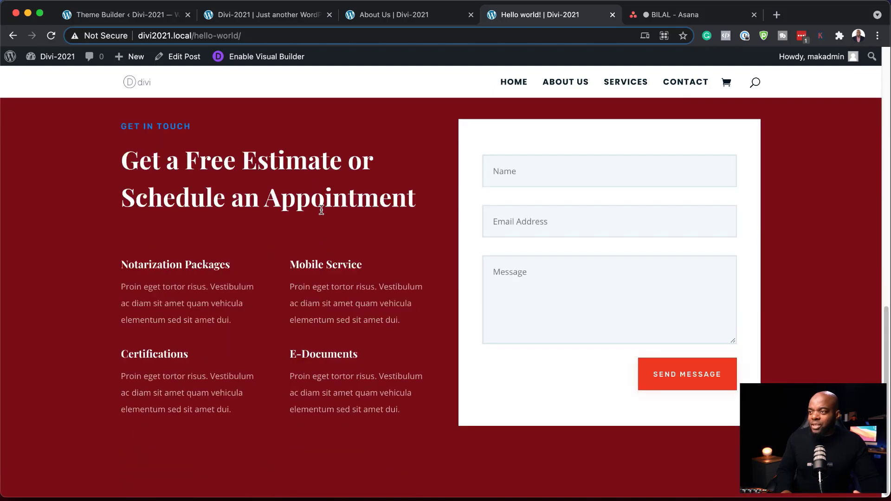
# Step: Compare the footers on the About Us and Services pages with the Hello world! post's footer, and reload the post
pyautogui.click(293, 15)
pyautogui.click(431, 18)
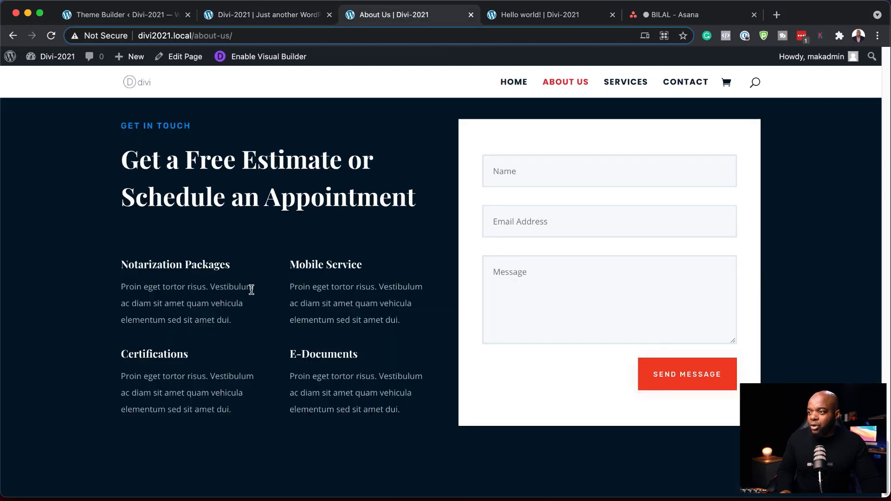
pyautogui.scroll(15, 350, 296)
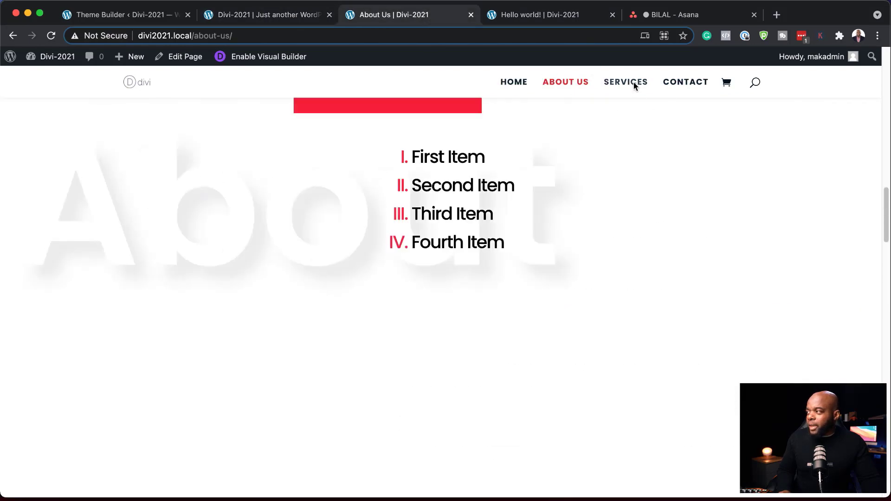
pyautogui.click(635, 86)
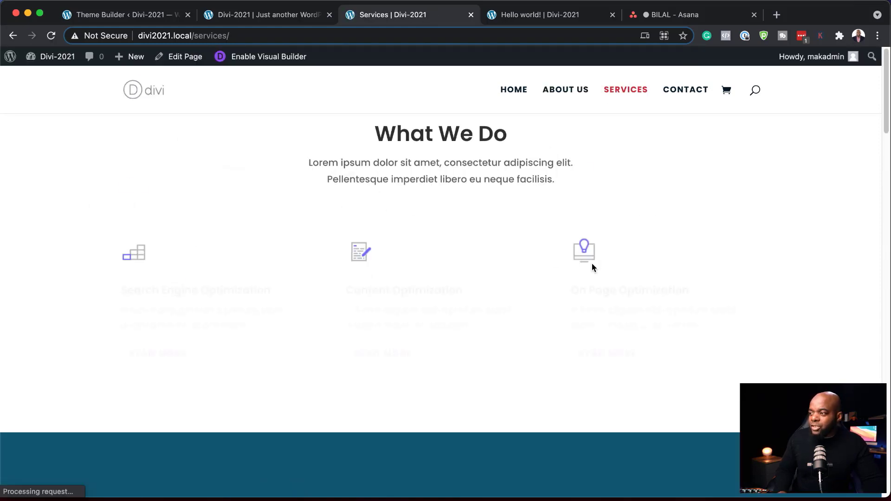
pyautogui.scroll(-10, 592, 263)
pyautogui.scroll(-10, 592, 267)
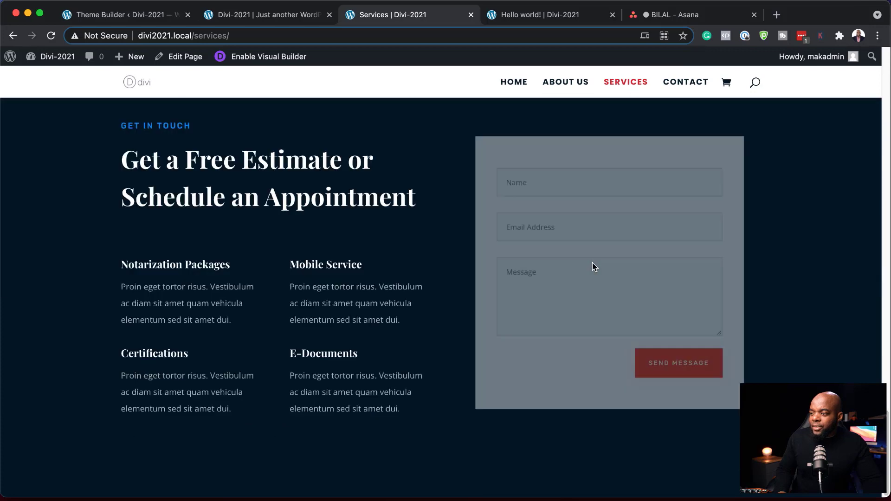
pyautogui.click(557, 14)
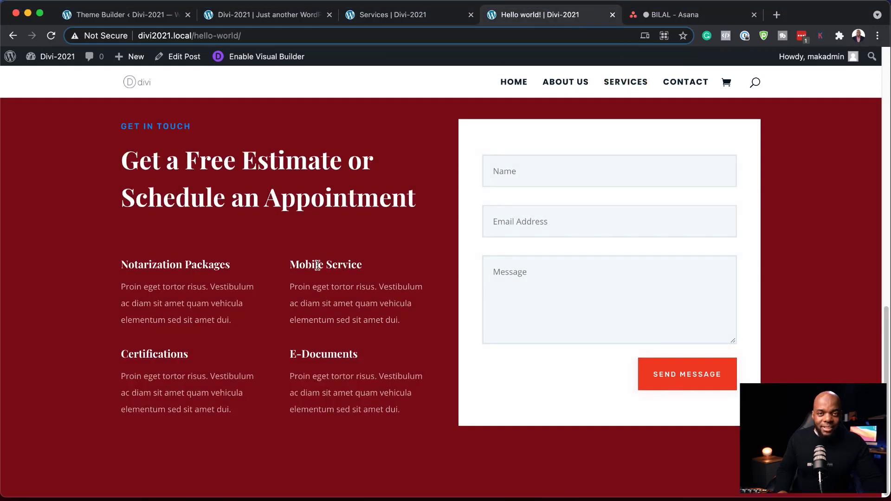
pyautogui.press('super+r')
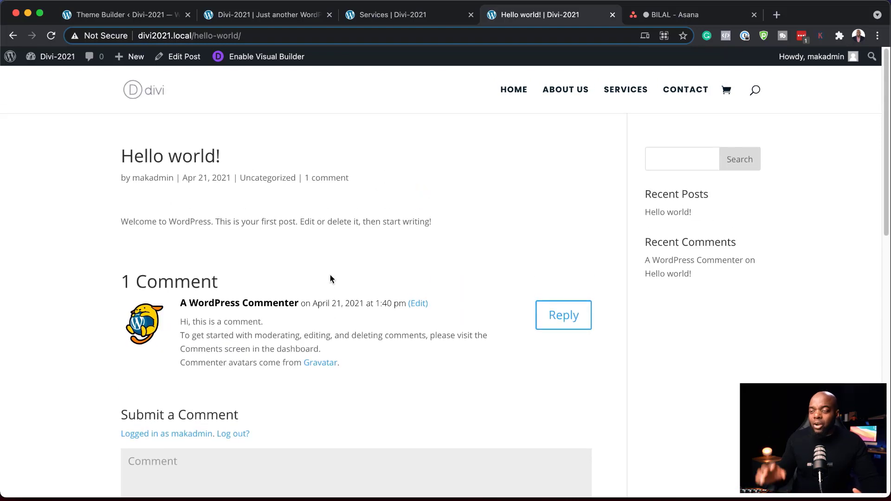